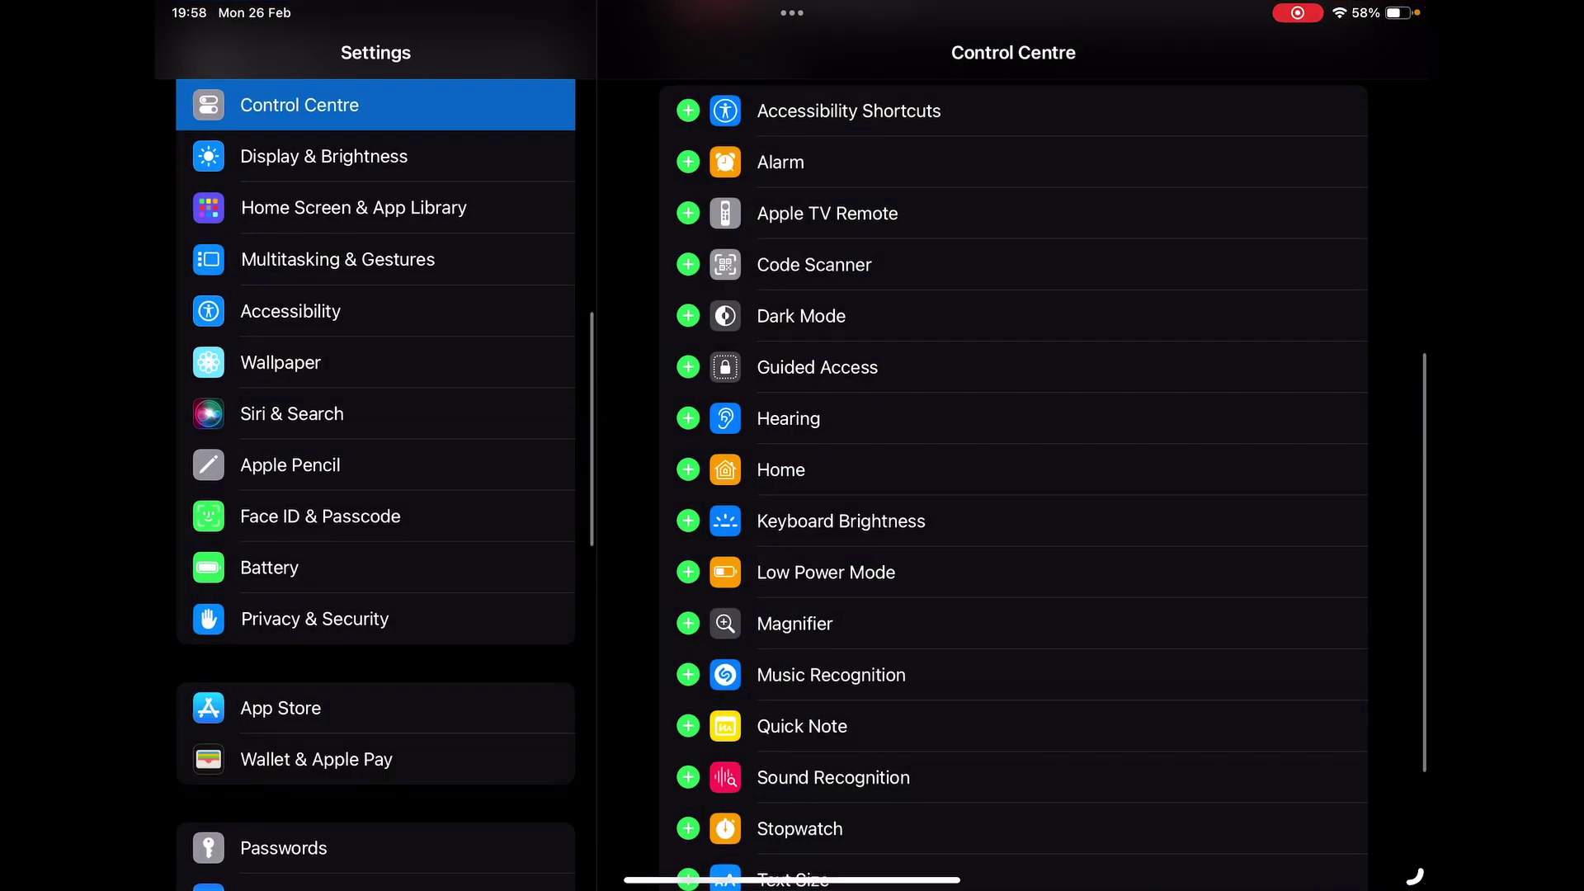
scroll(374, 495, "up", 4)
Step: Switch on the Handoff toggle under General > AirPlay & Handoff in iPad Settings
left_click(272, 309)
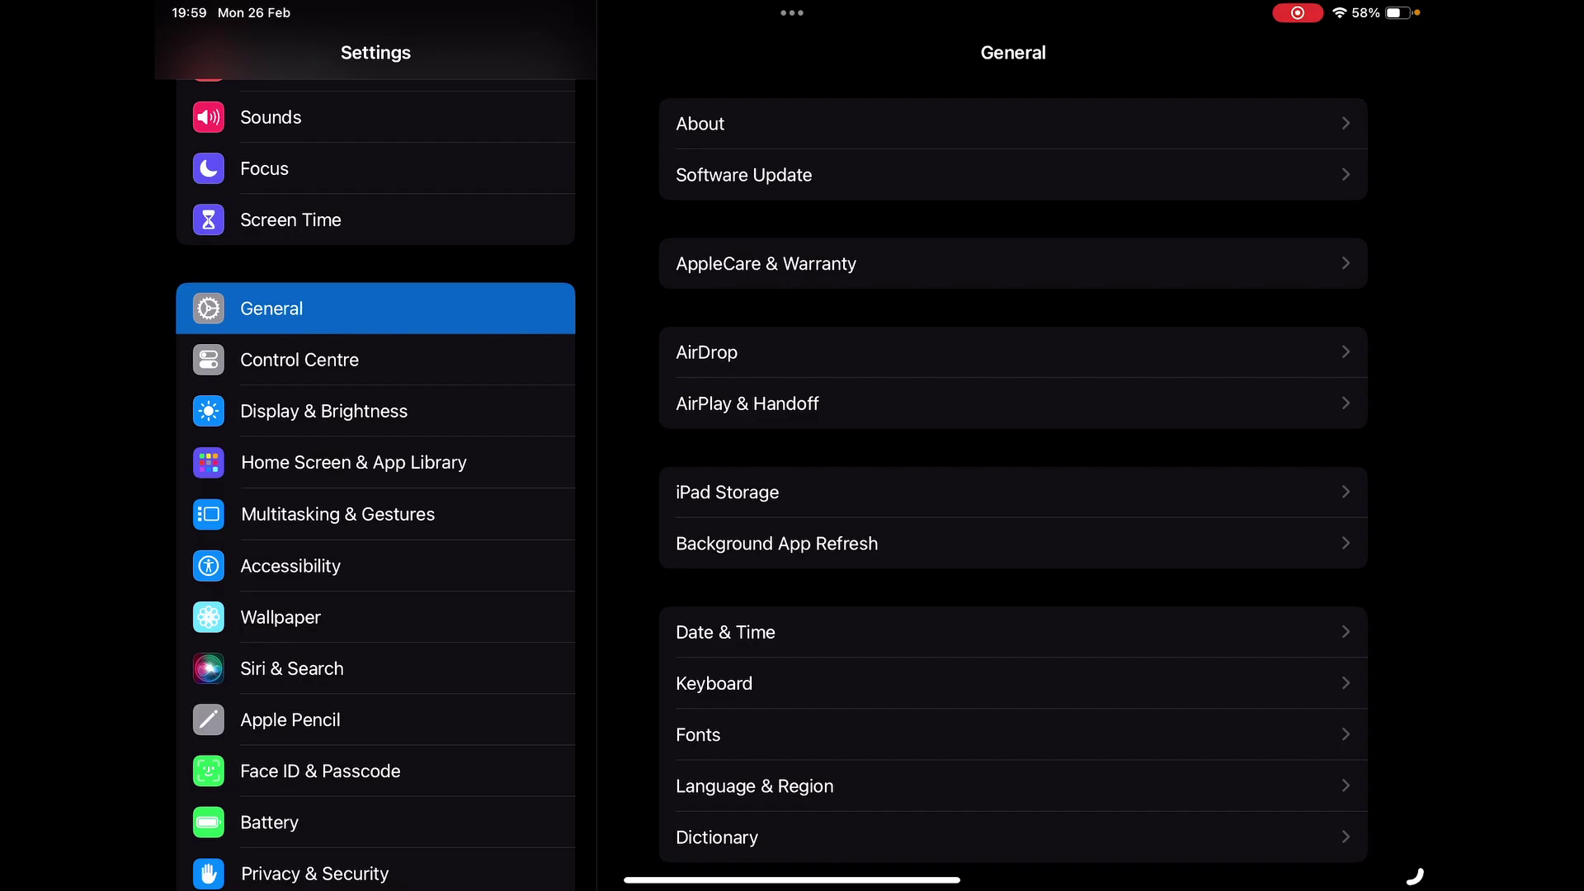
left_click(748, 404)
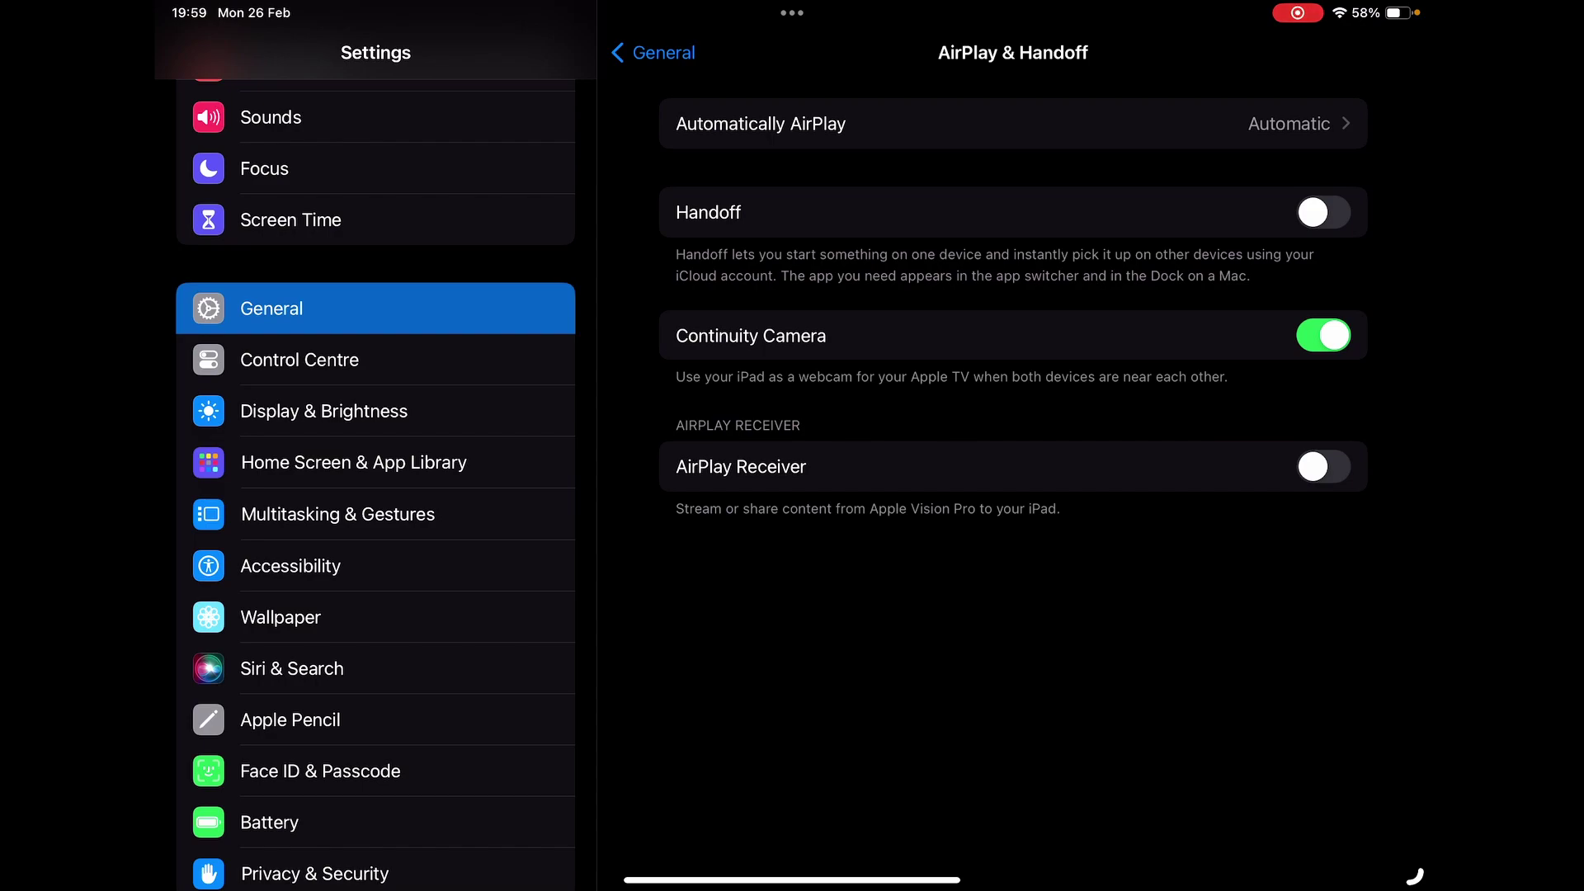
left_click(1322, 213)
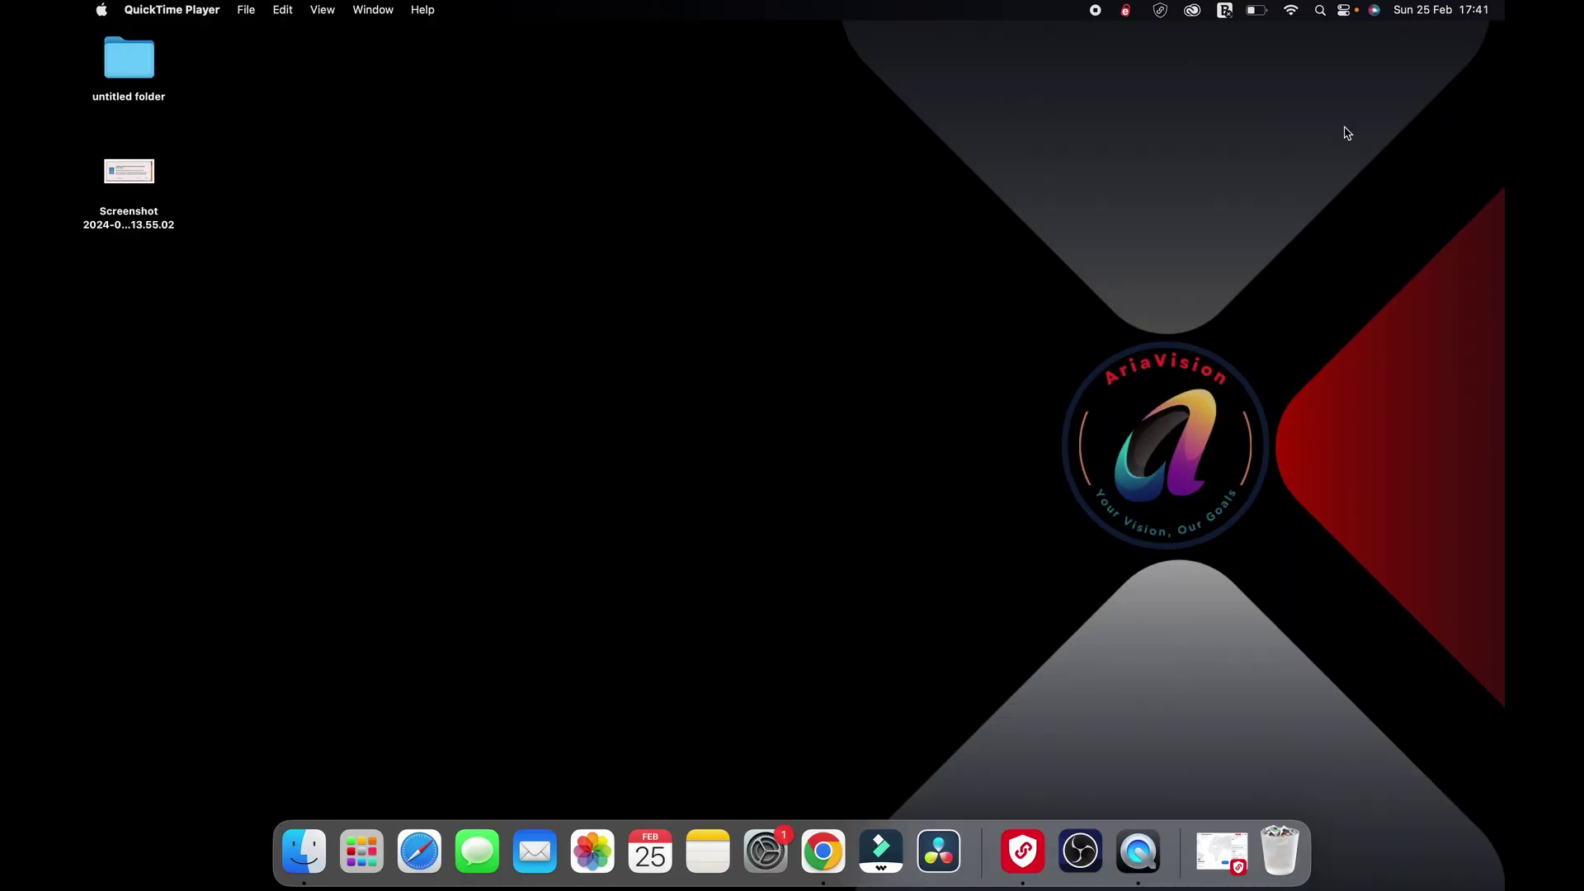
Step: Show the Screen Mirroring options in the menu bar's Control Centre
left_click(1344, 12)
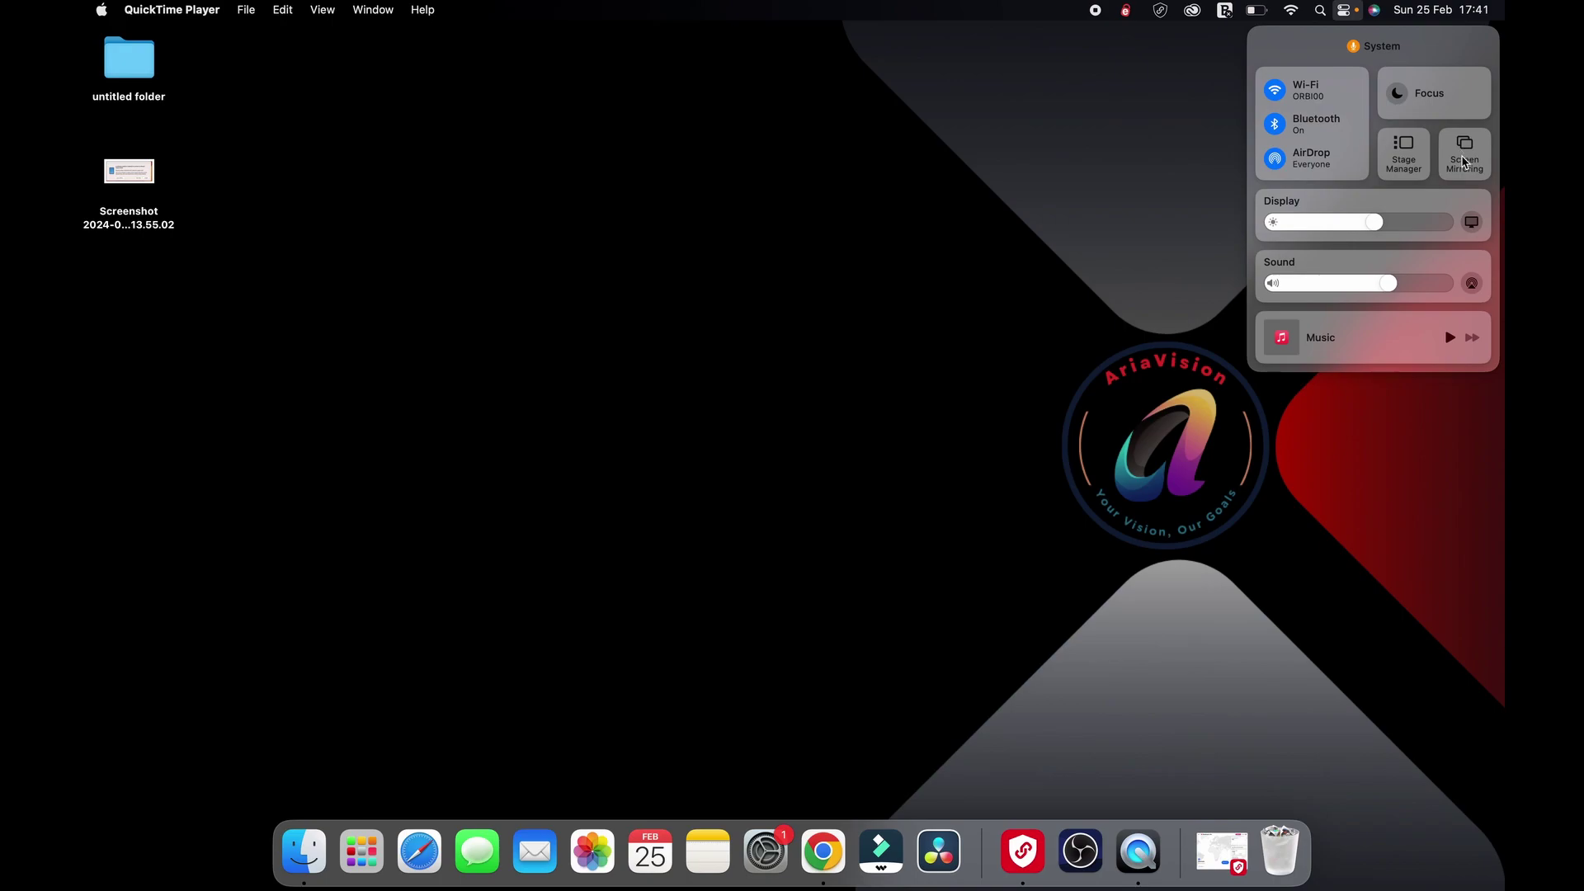
left_click(1465, 163)
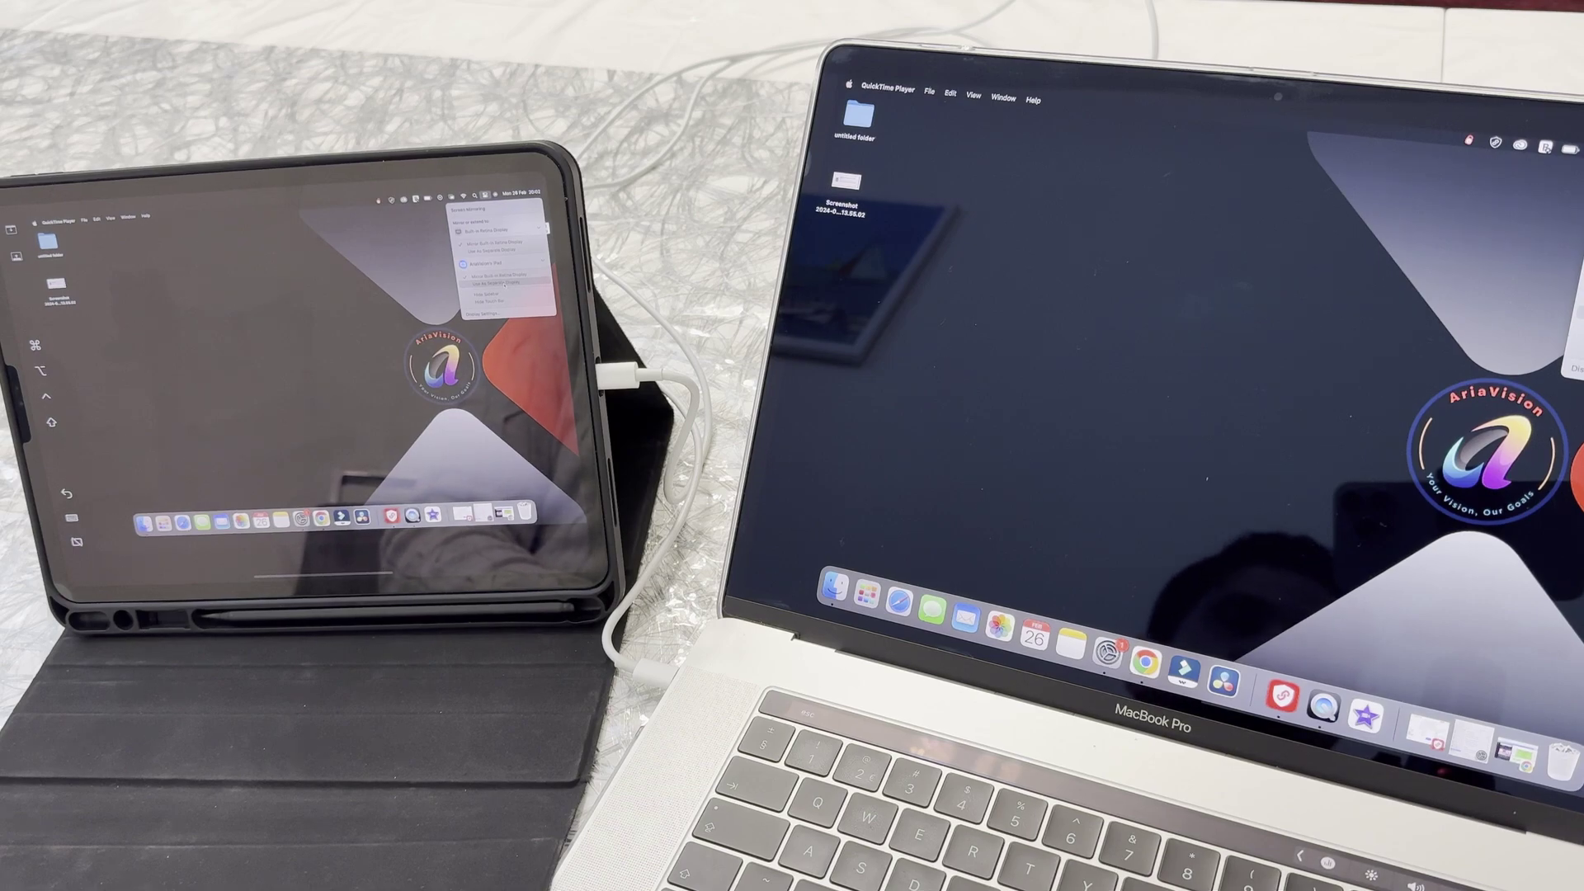
Step: Choose the iPad in Screen Mirroring as a separate extended display
left_click(504, 283)
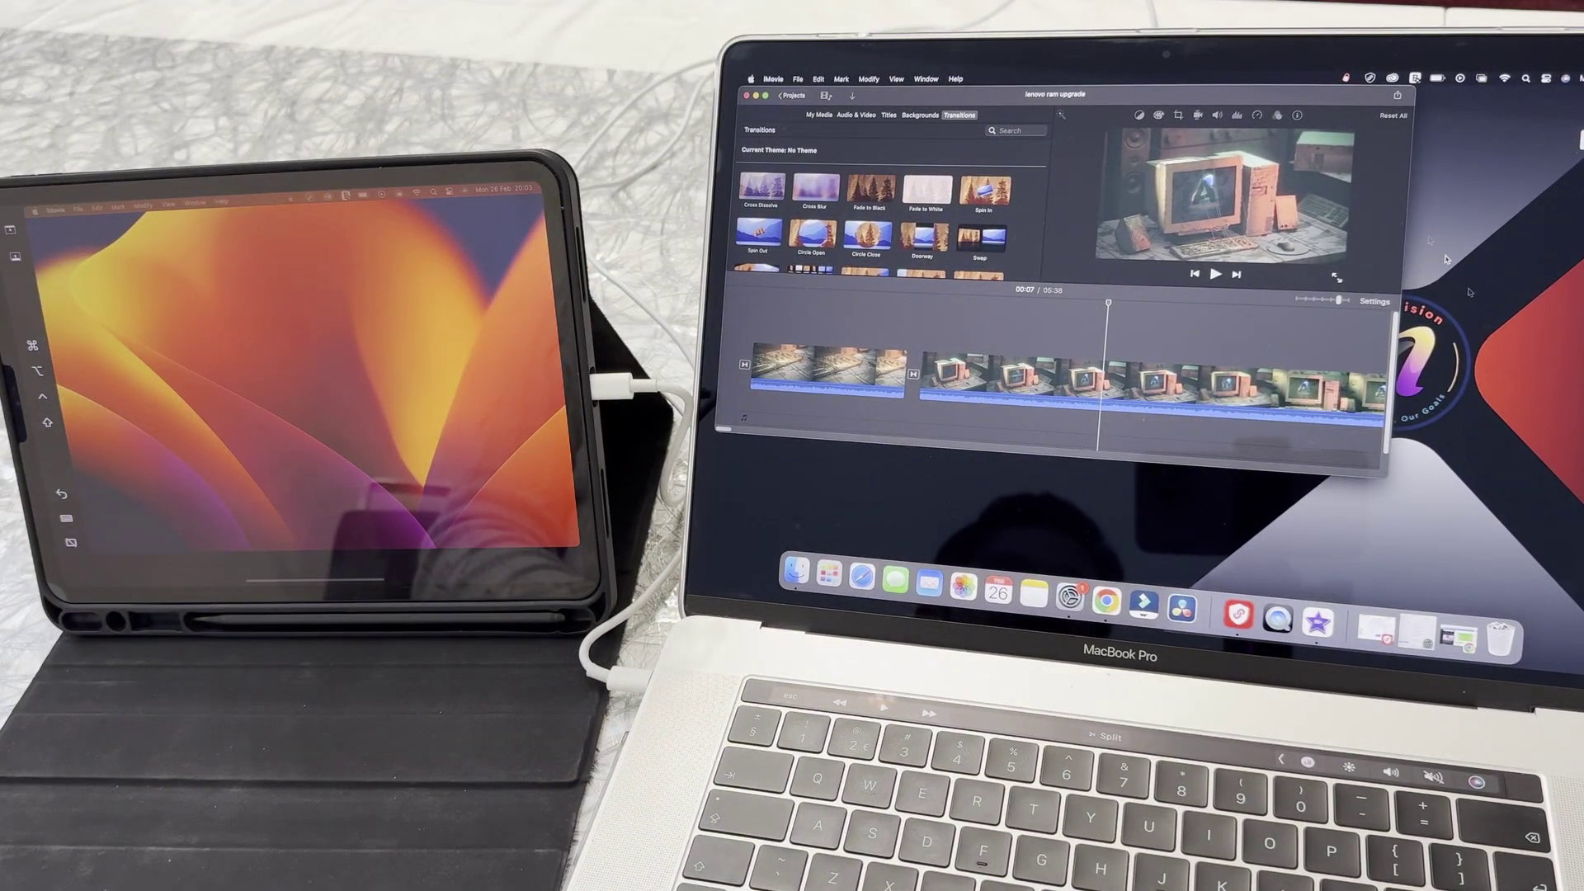
Step: Move the iMovie window onto the iPad, make it full screen, then play and pause
left_click_drag(1252, 98, 357, 274)
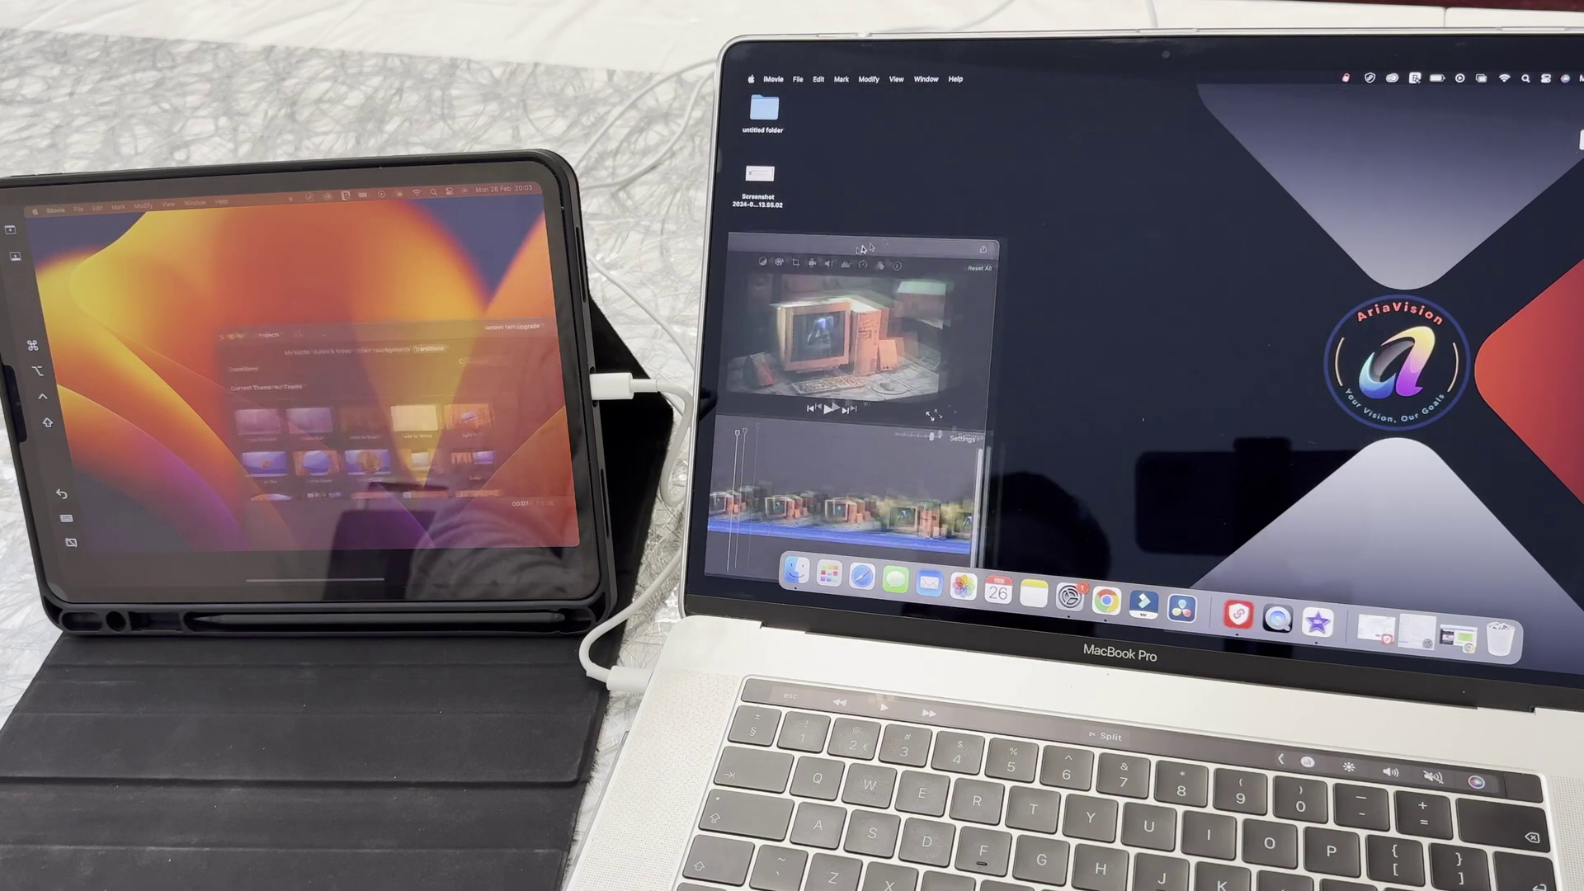
double_click(356, 273)
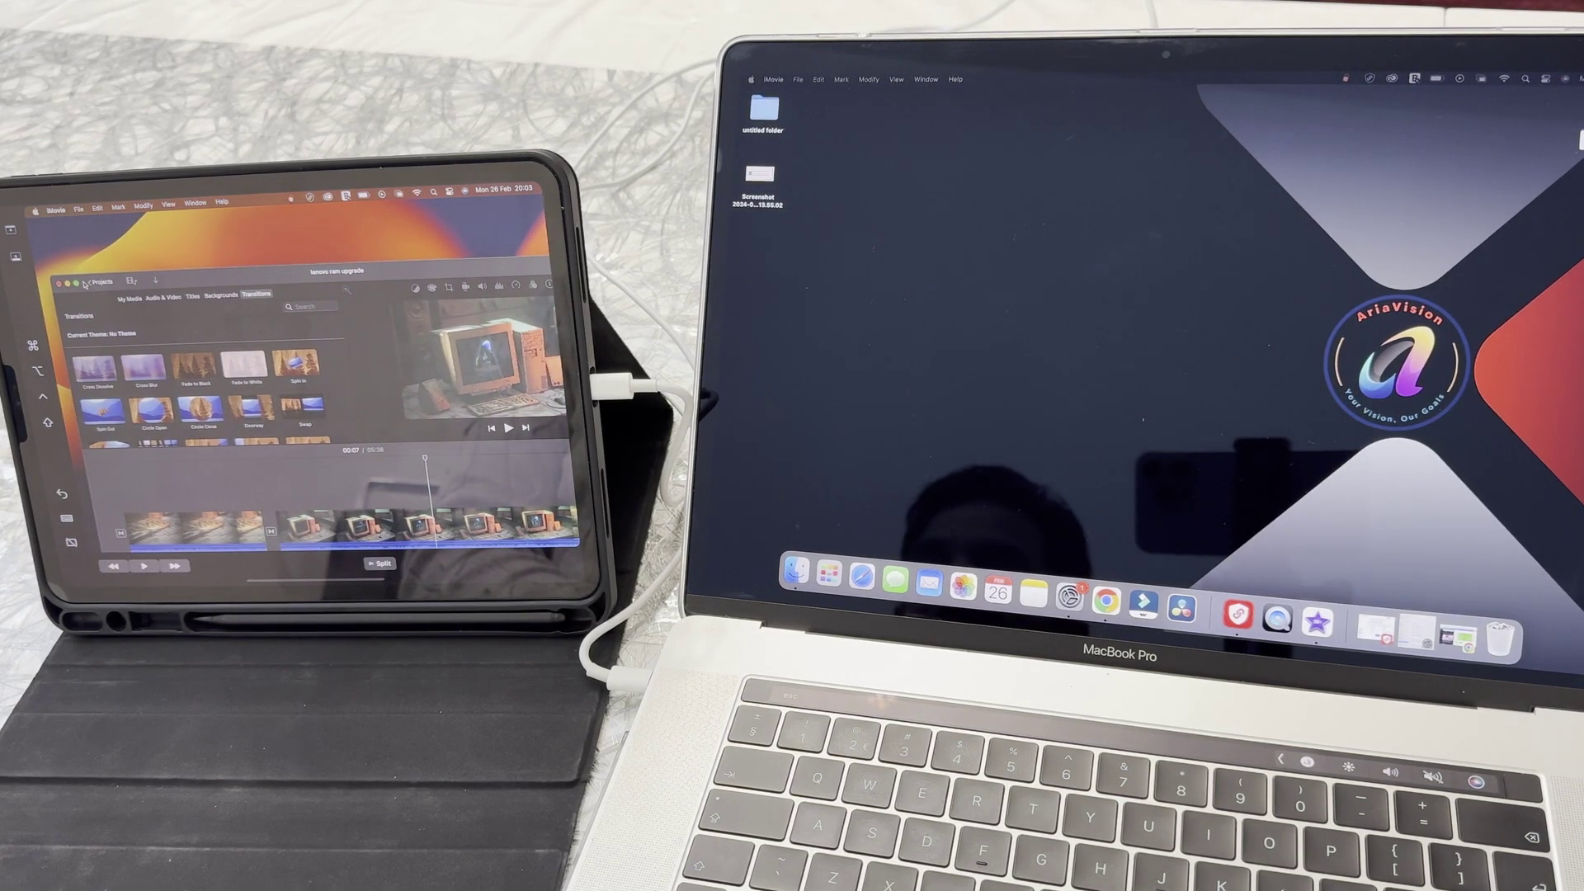
left_click(77, 284)
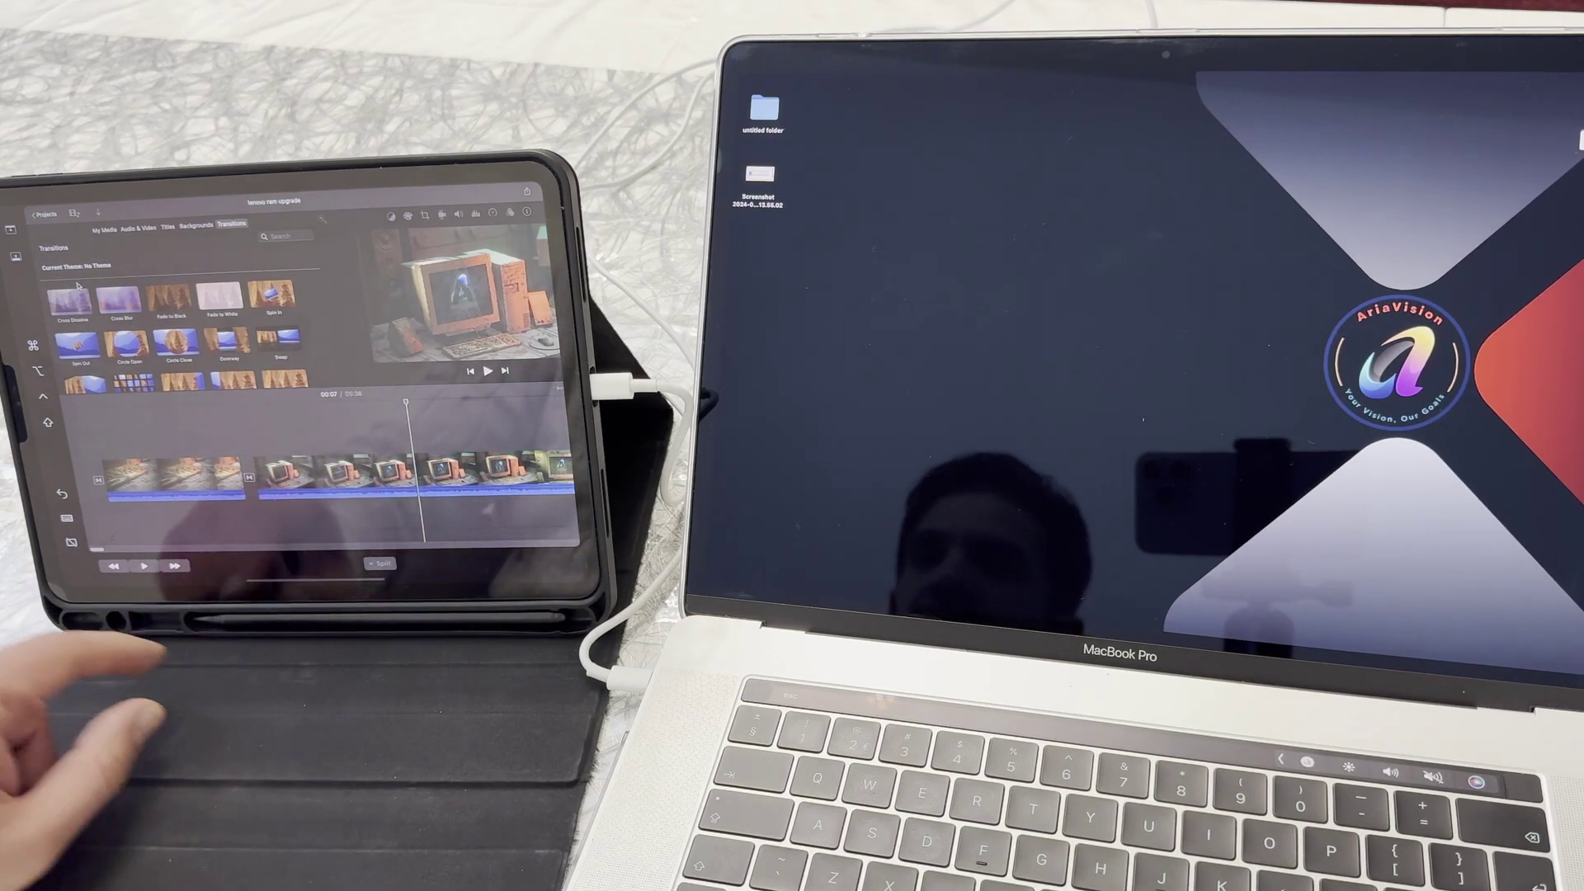
left_click(144, 566)
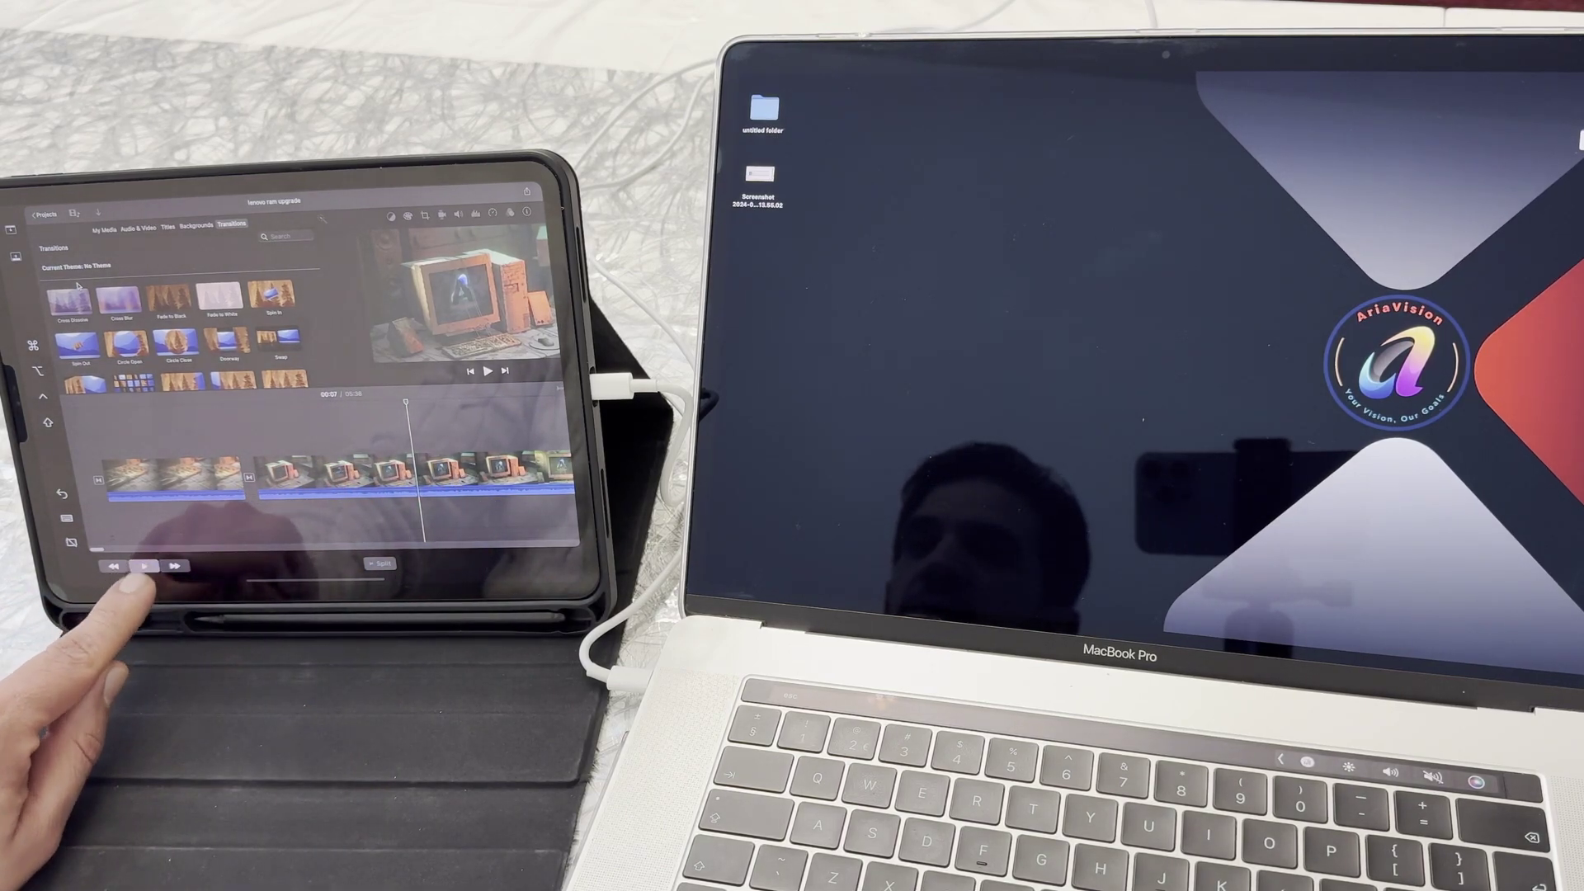
left_click(143, 565)
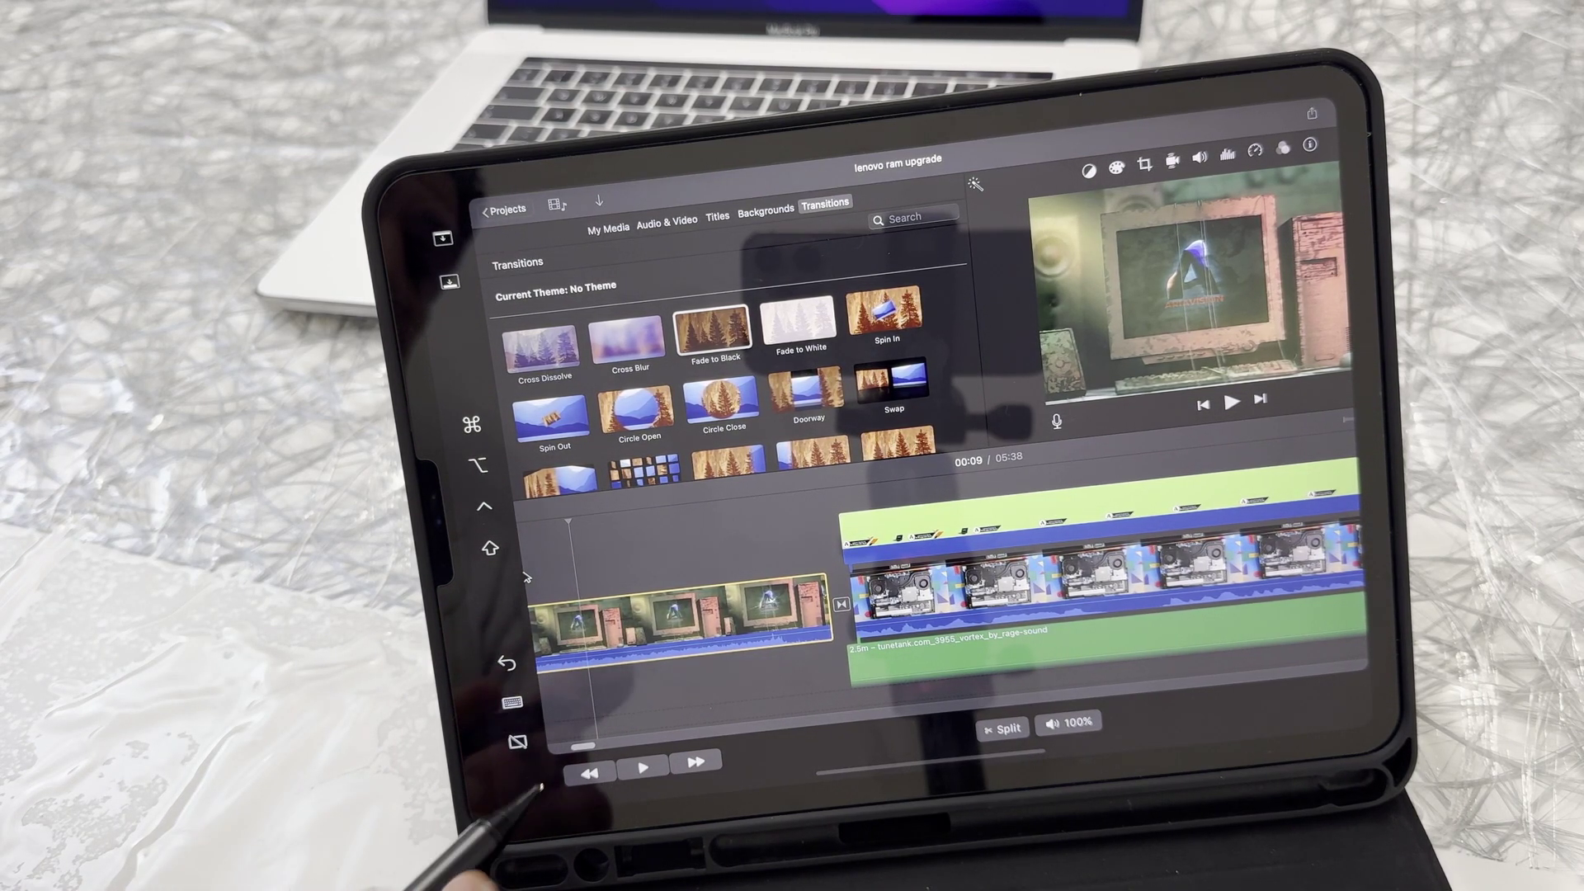
Step: Cancel the Sidecar disconnect prompt without disconnecting the iPad
left_click(517, 741)
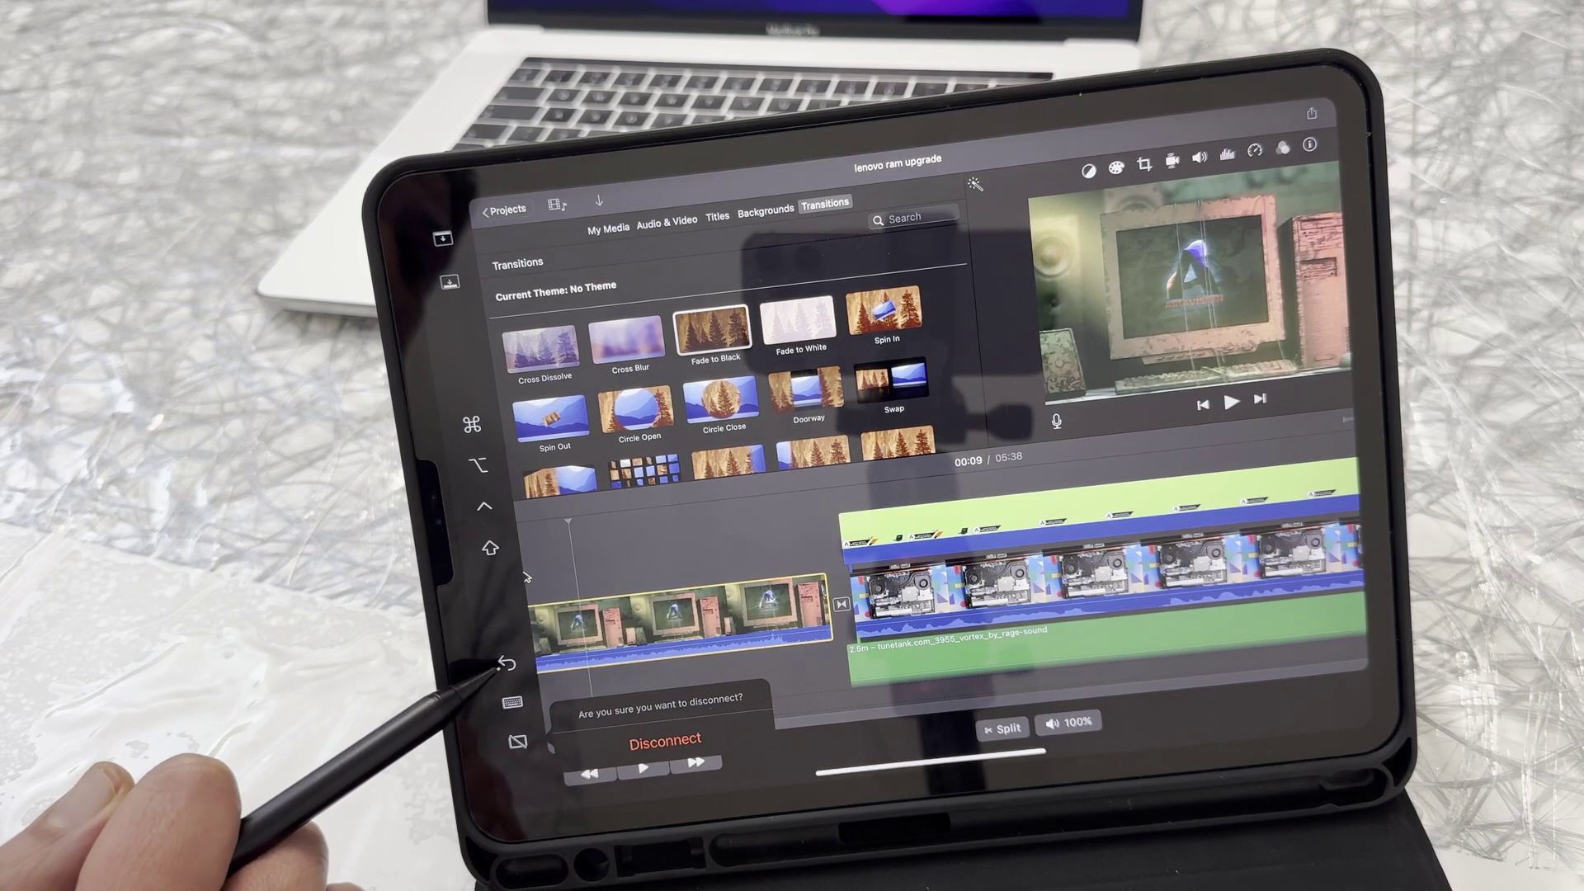
left_click(506, 662)
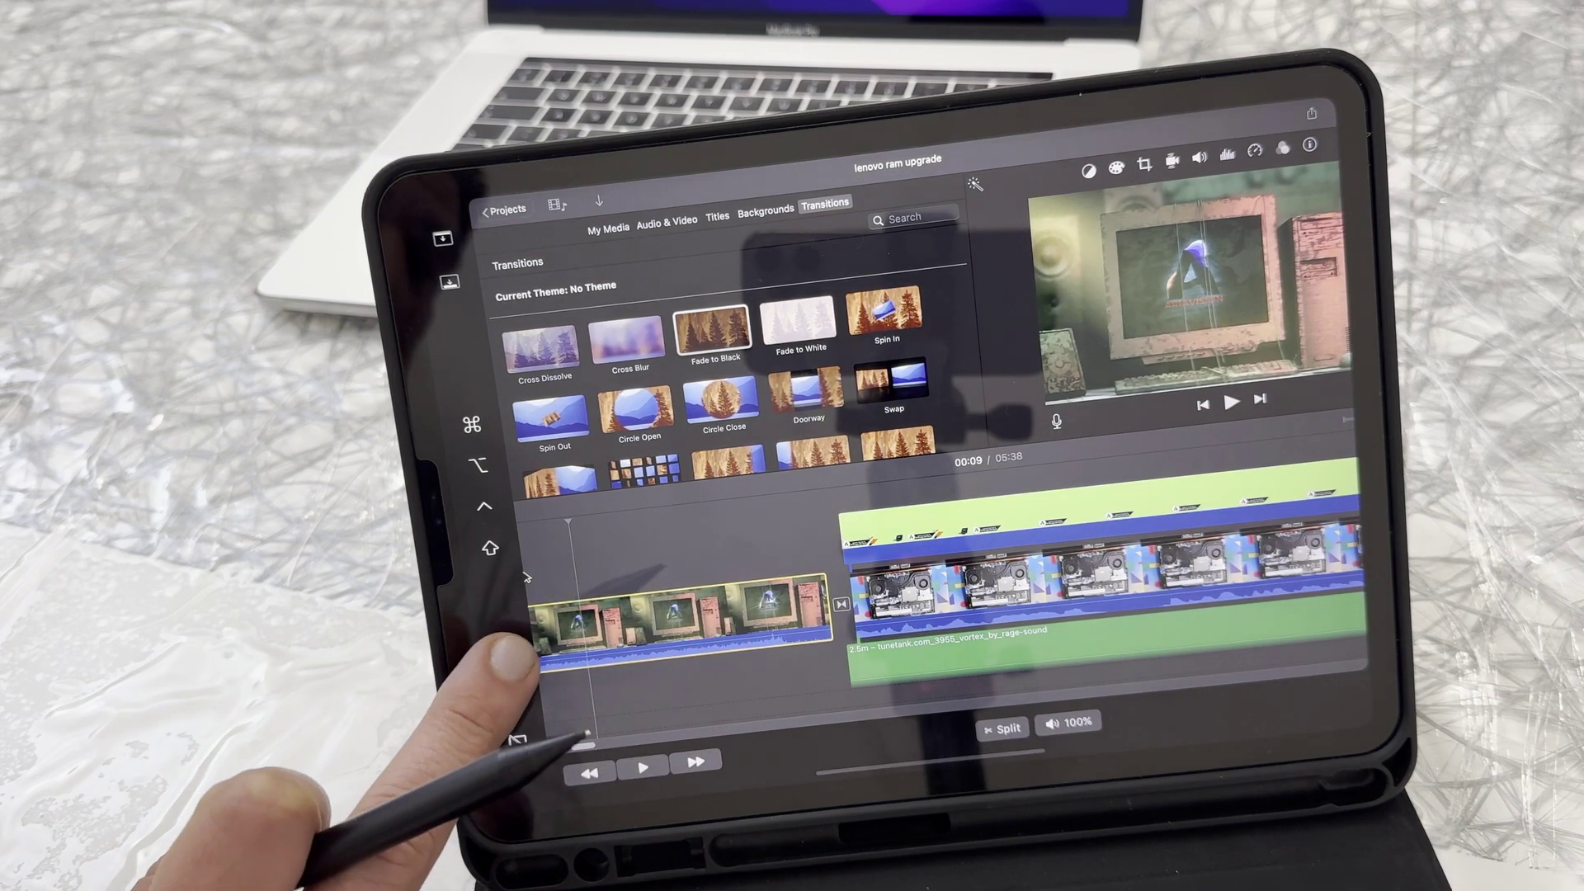
left_click(505, 662)
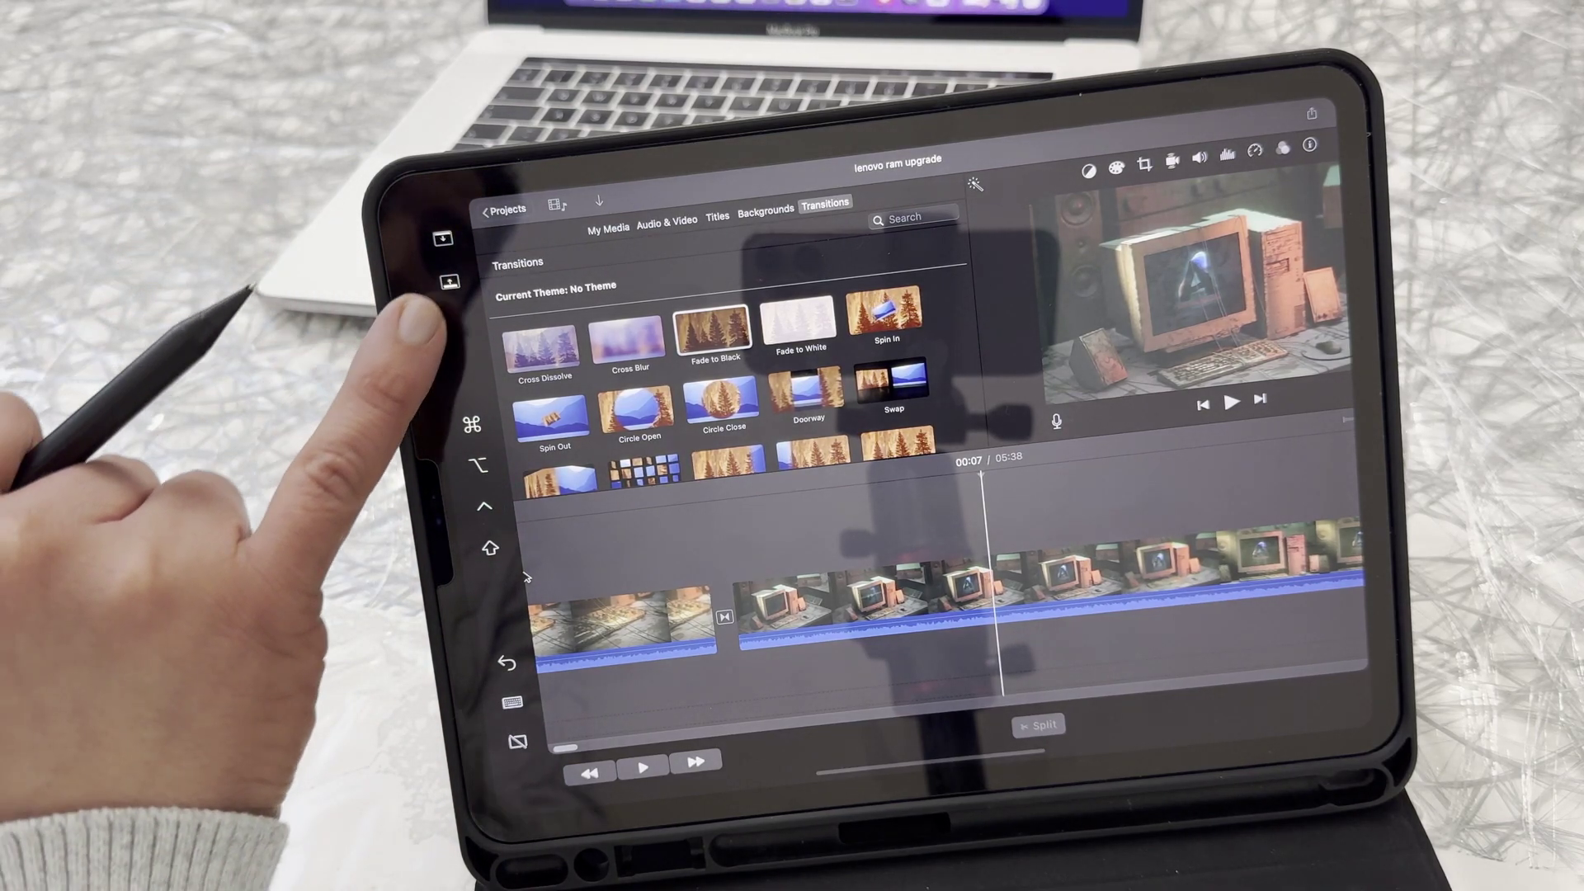
Step: Show the Mac Dock and menu bar on the iPad, then view Launchpad's second page
left_click(448, 282)
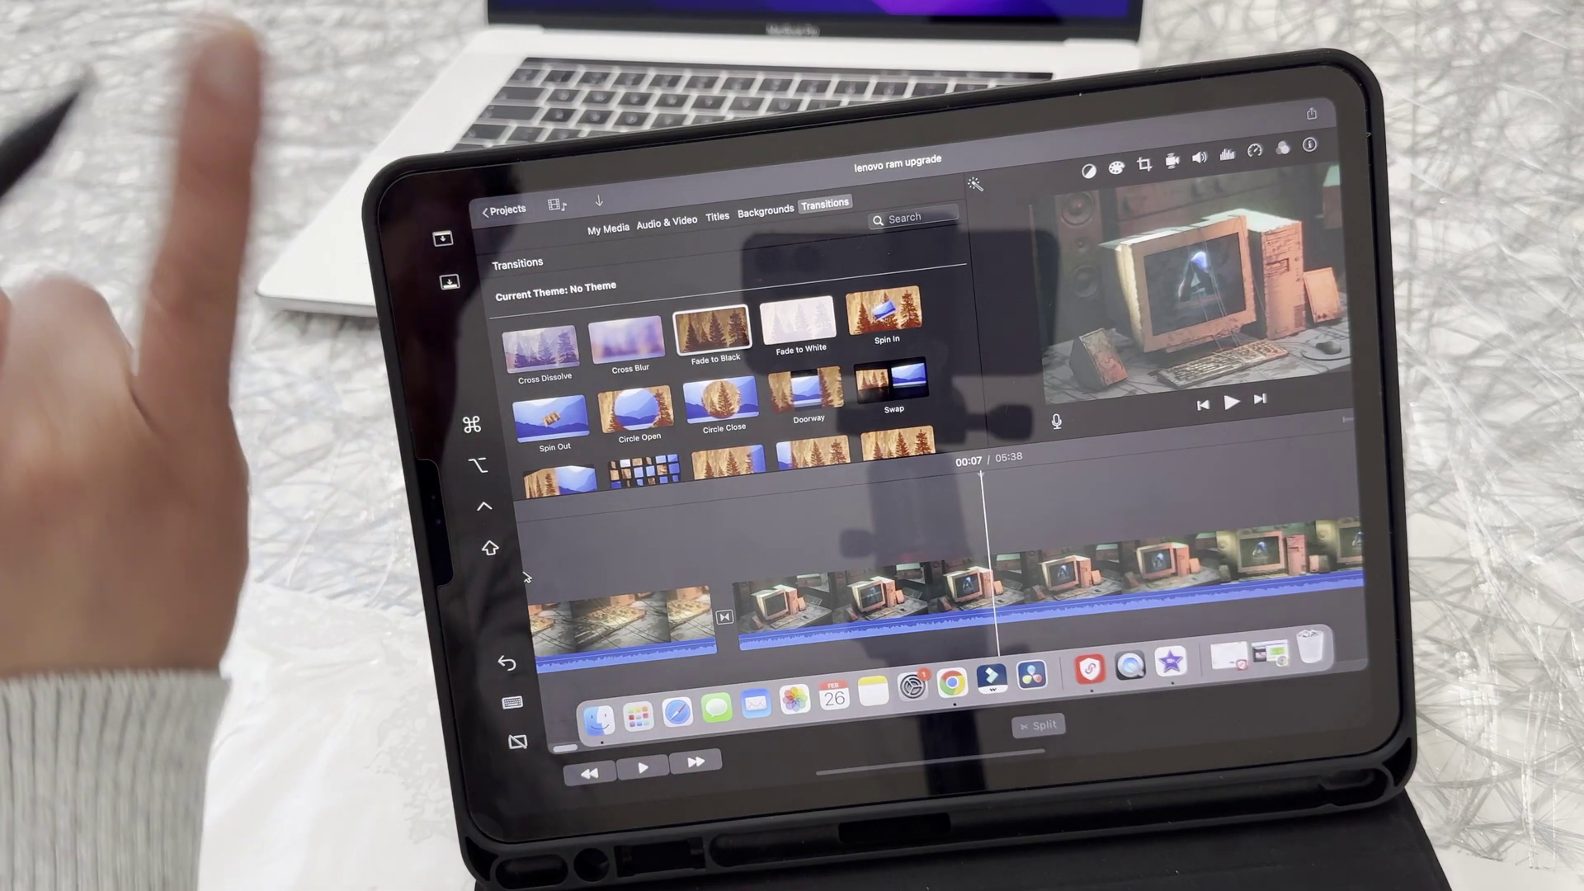
left_click(442, 237)
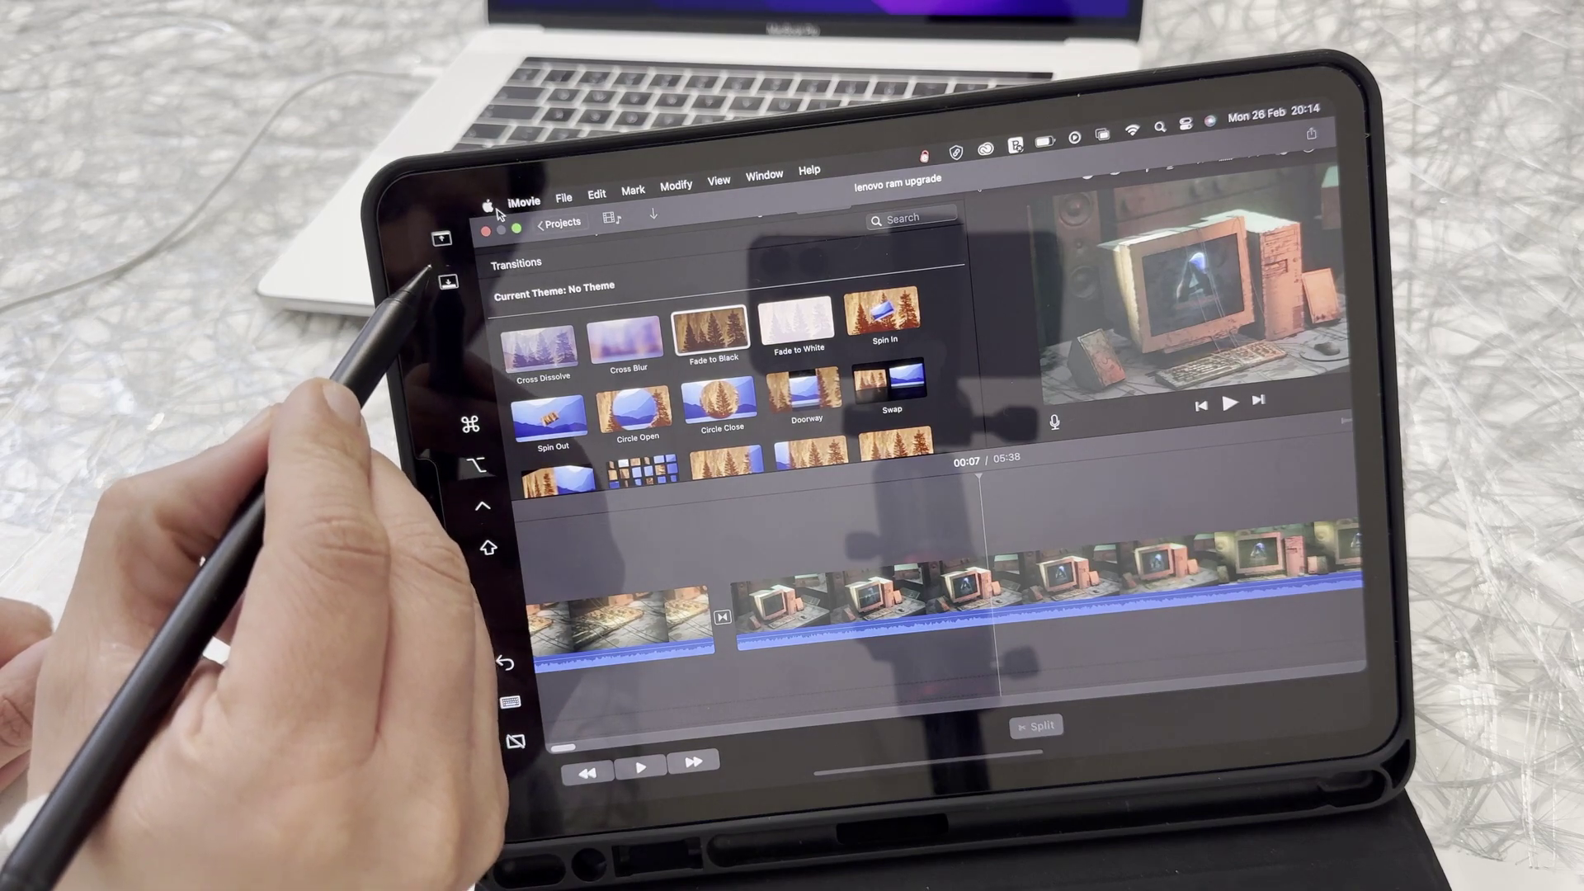
left_click(448, 282)
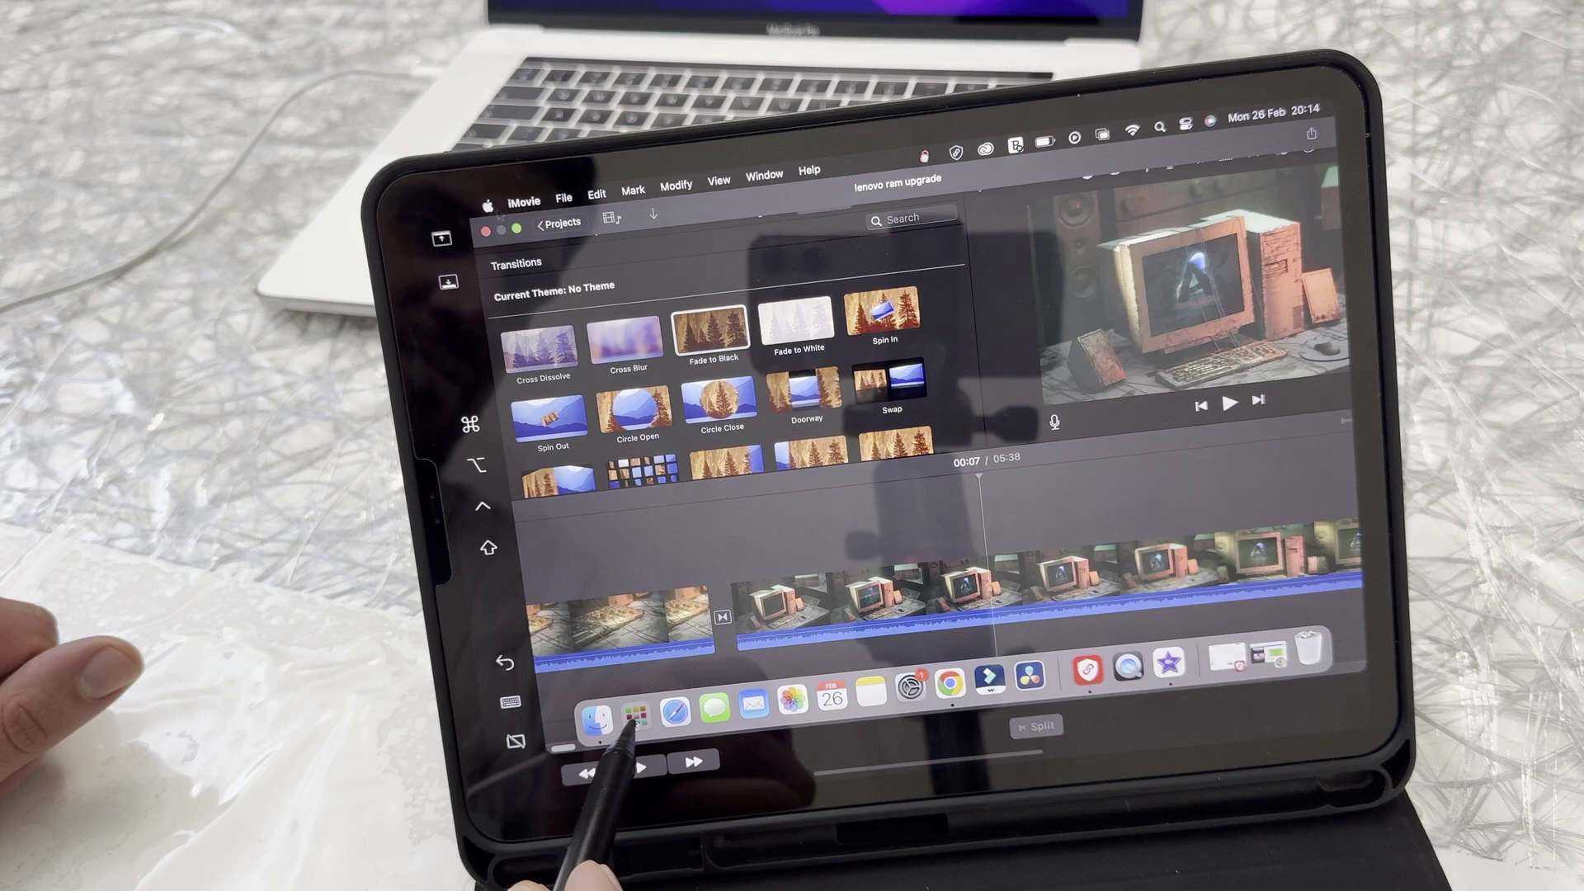
left_click(635, 719)
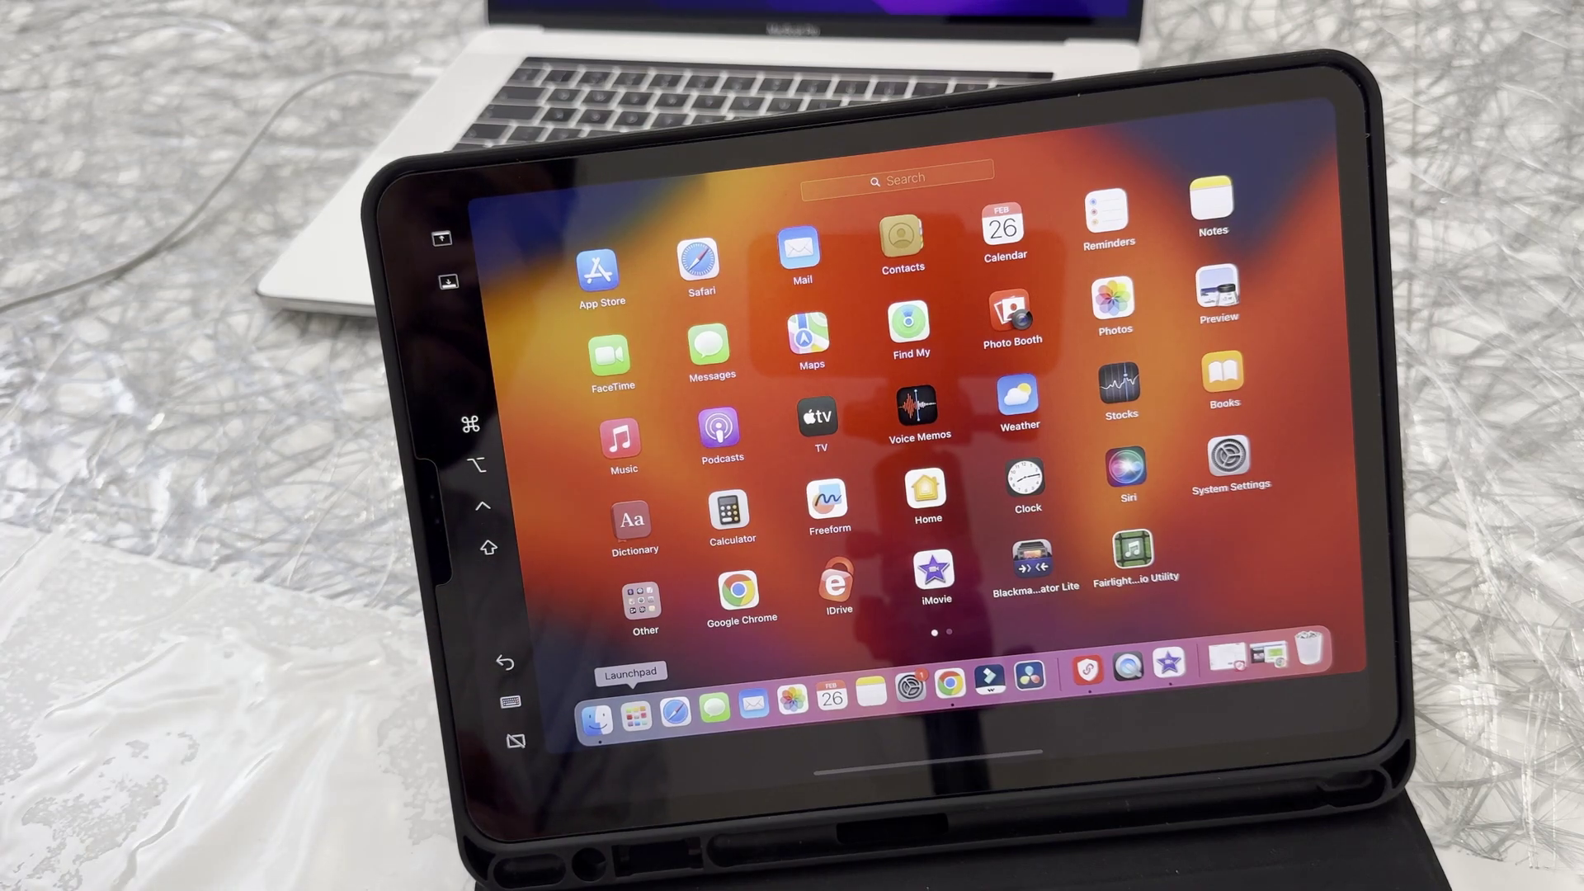
left_click_drag(1250, 626, 780, 617)
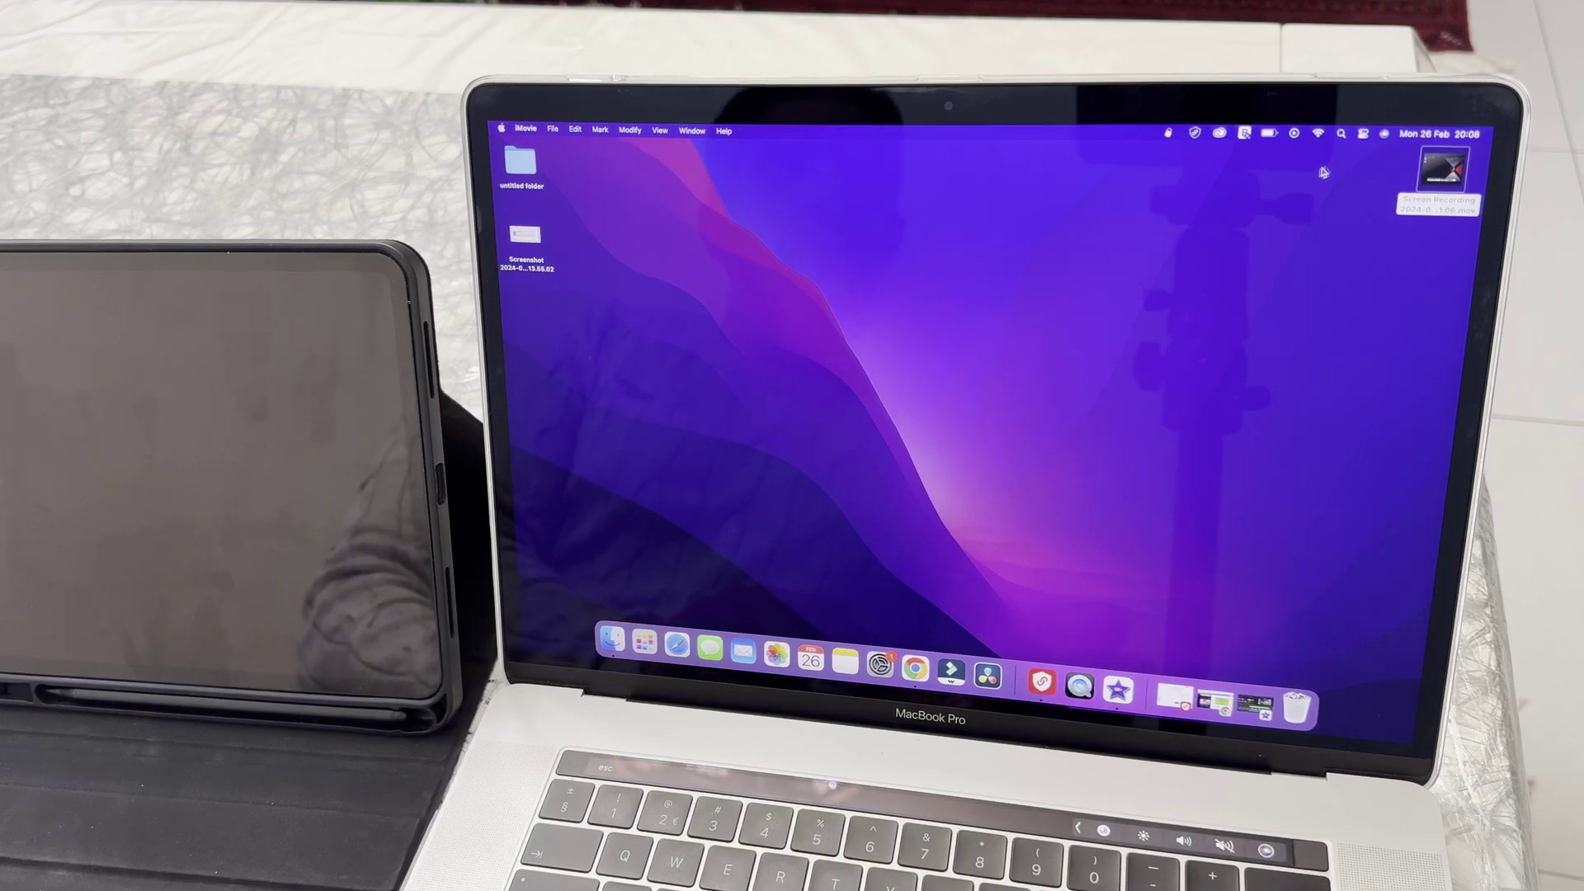
Step: Reconnect the iPad as an extended display through Control Centre's Screen Mirroring
left_click(1363, 133)
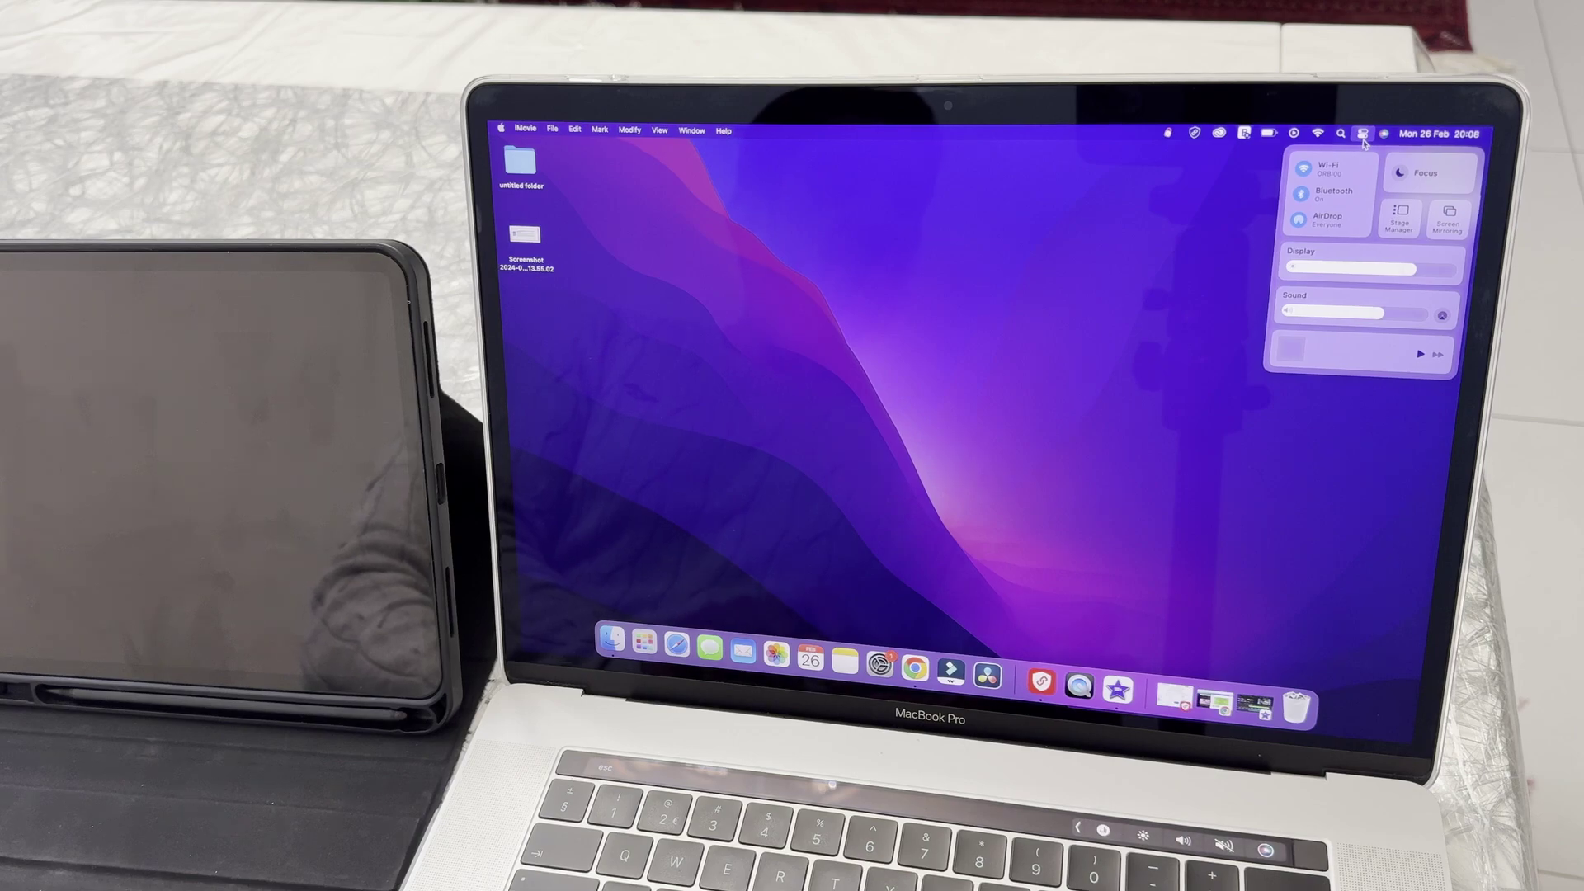
left_click(1460, 233)
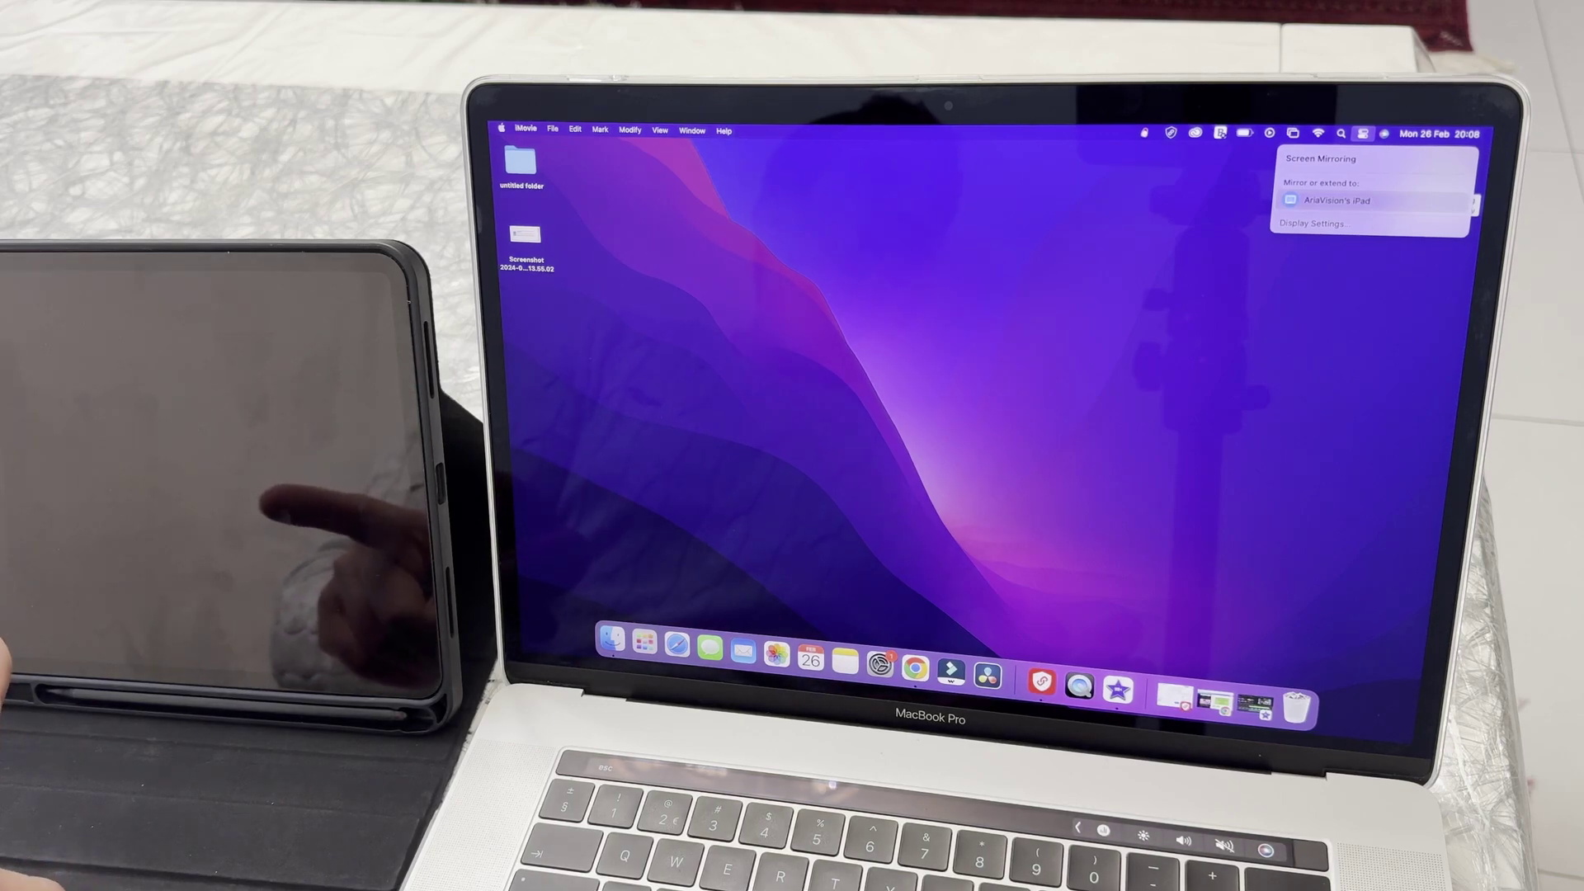
left_click(1330, 199)
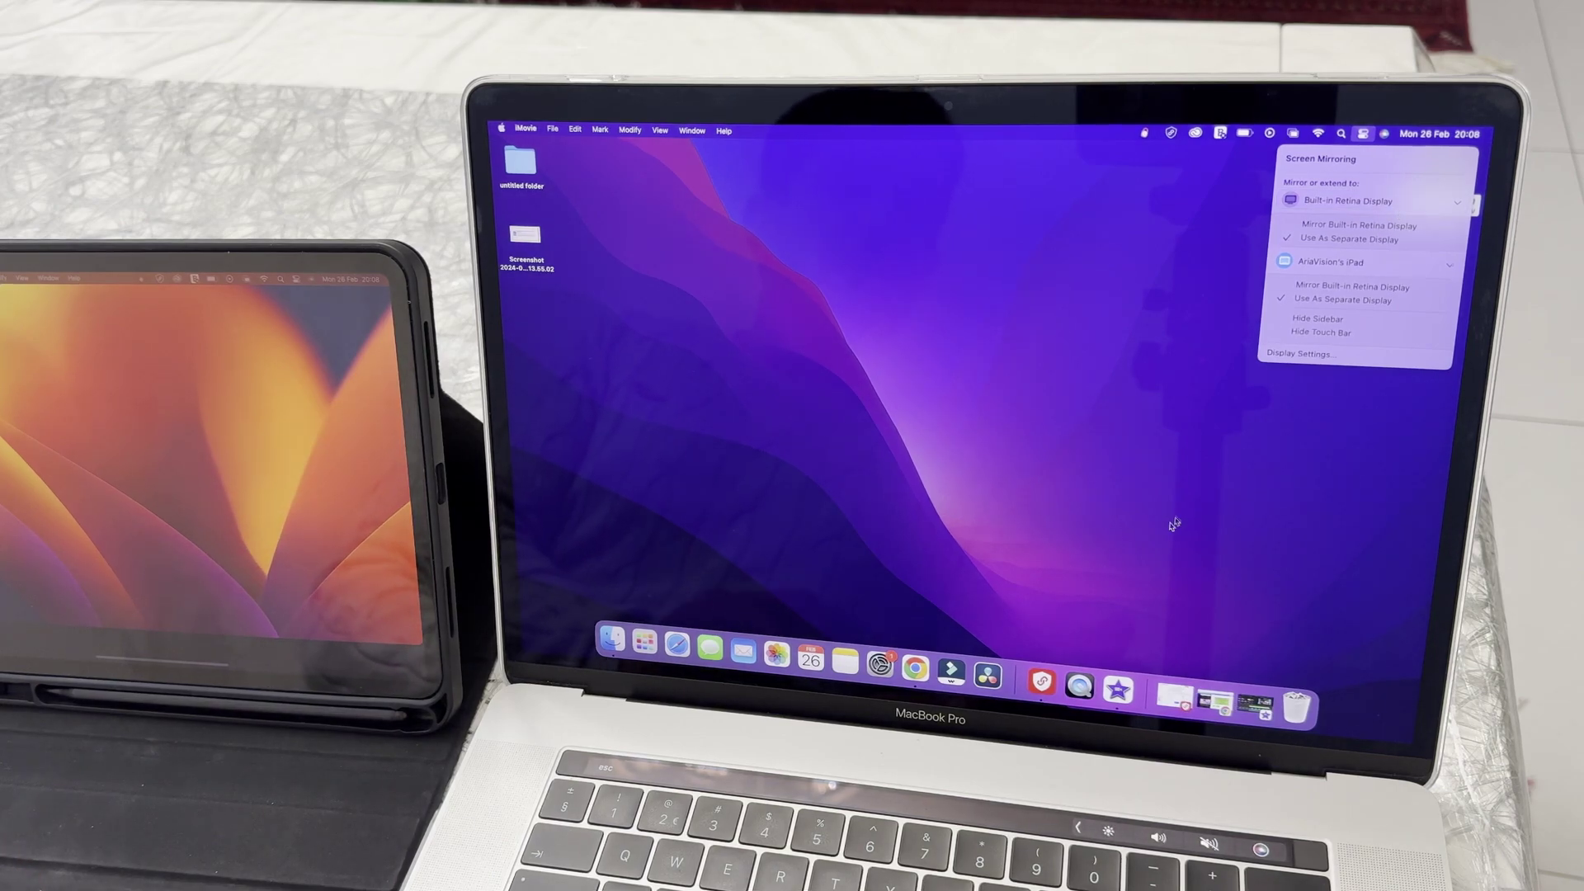
Step: Restore the minimized iMovie window from the Dock and drag it fully onto the iPad
left_click(1256, 700)
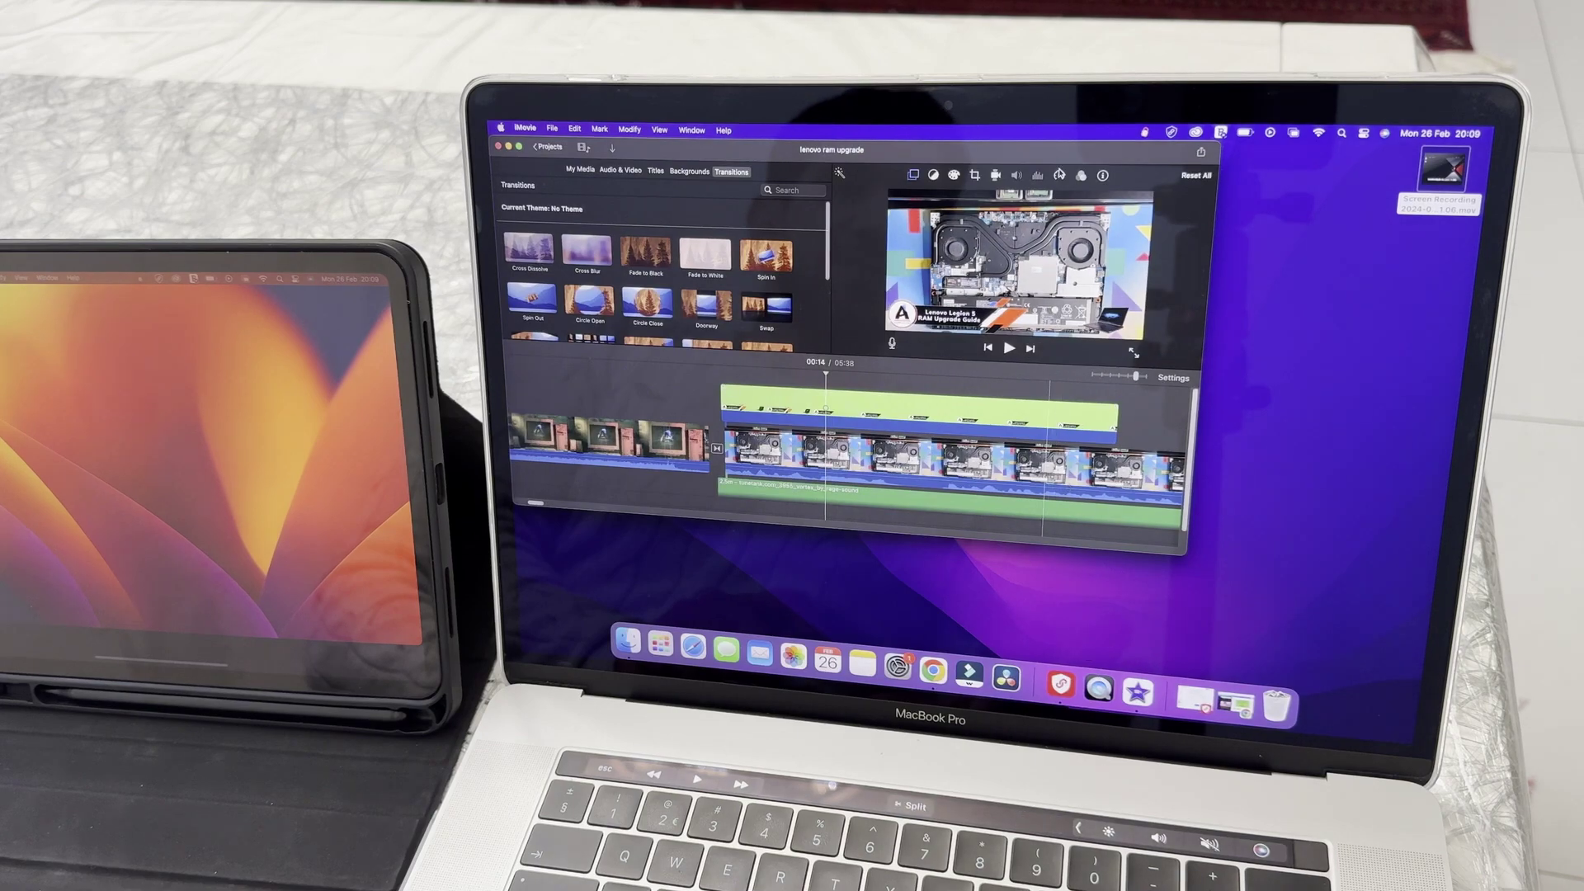
left_click_drag(1063, 151, 502, 285)
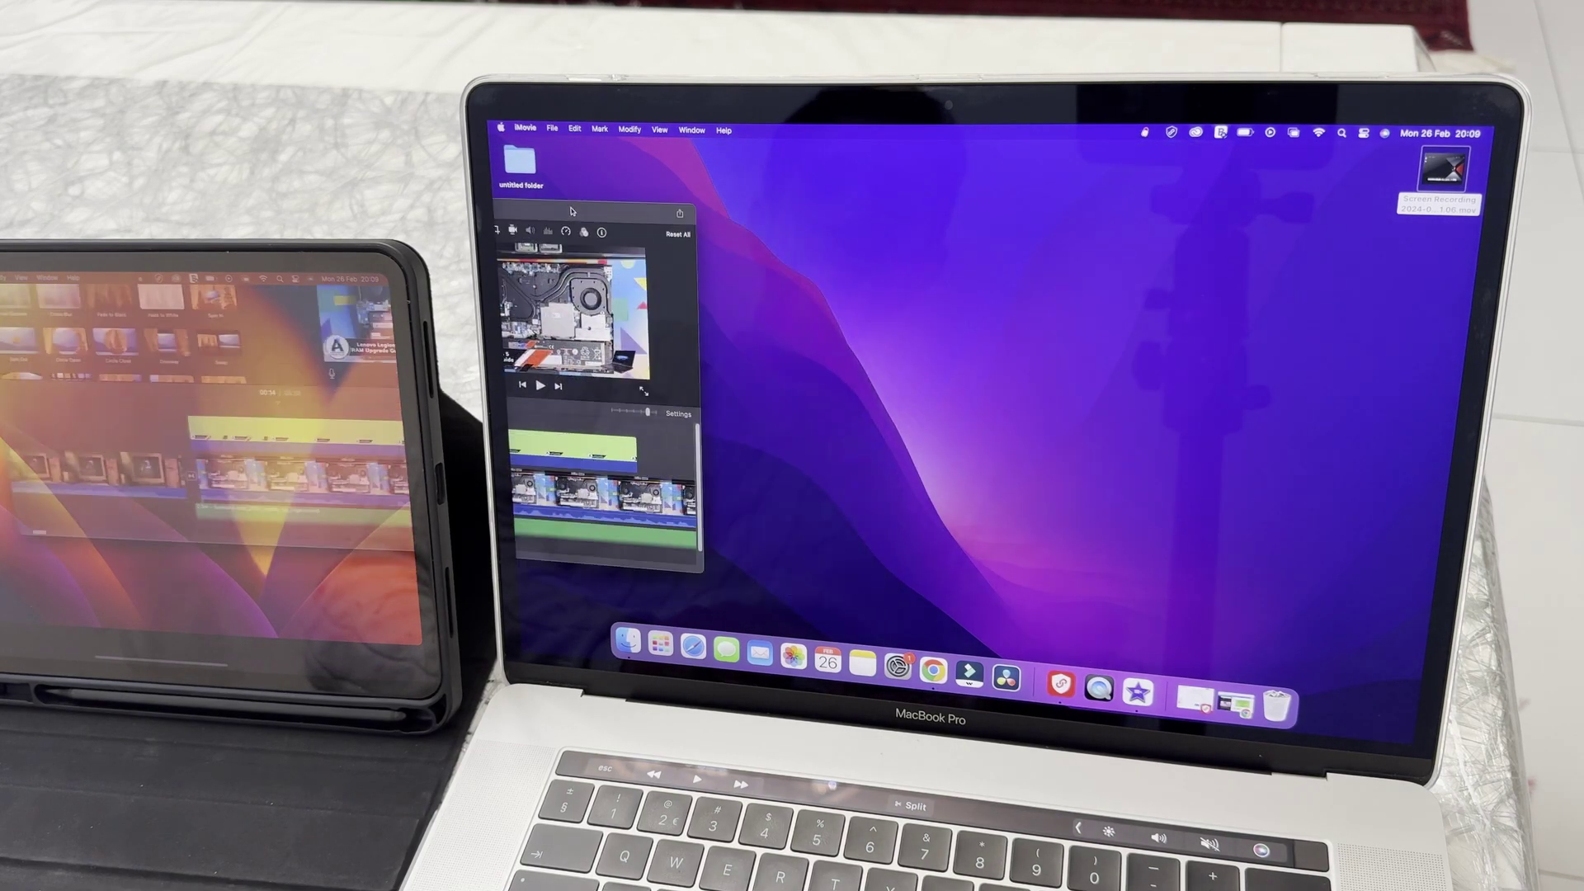
left_click_drag(354, 277, 246, 305)
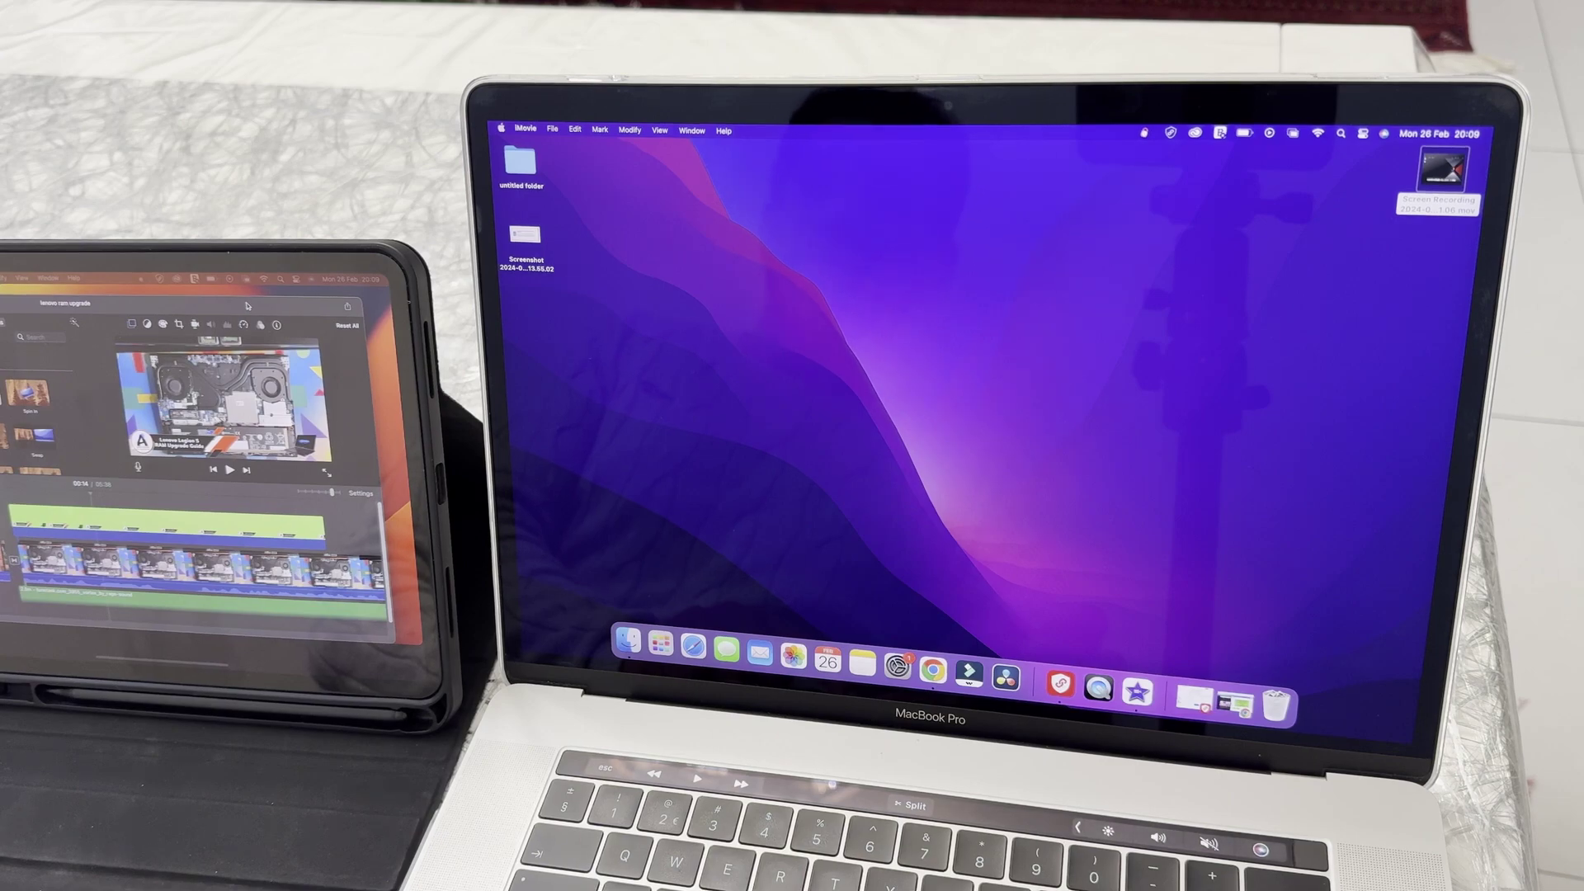
left_click_drag(245, 305, 261, 307)
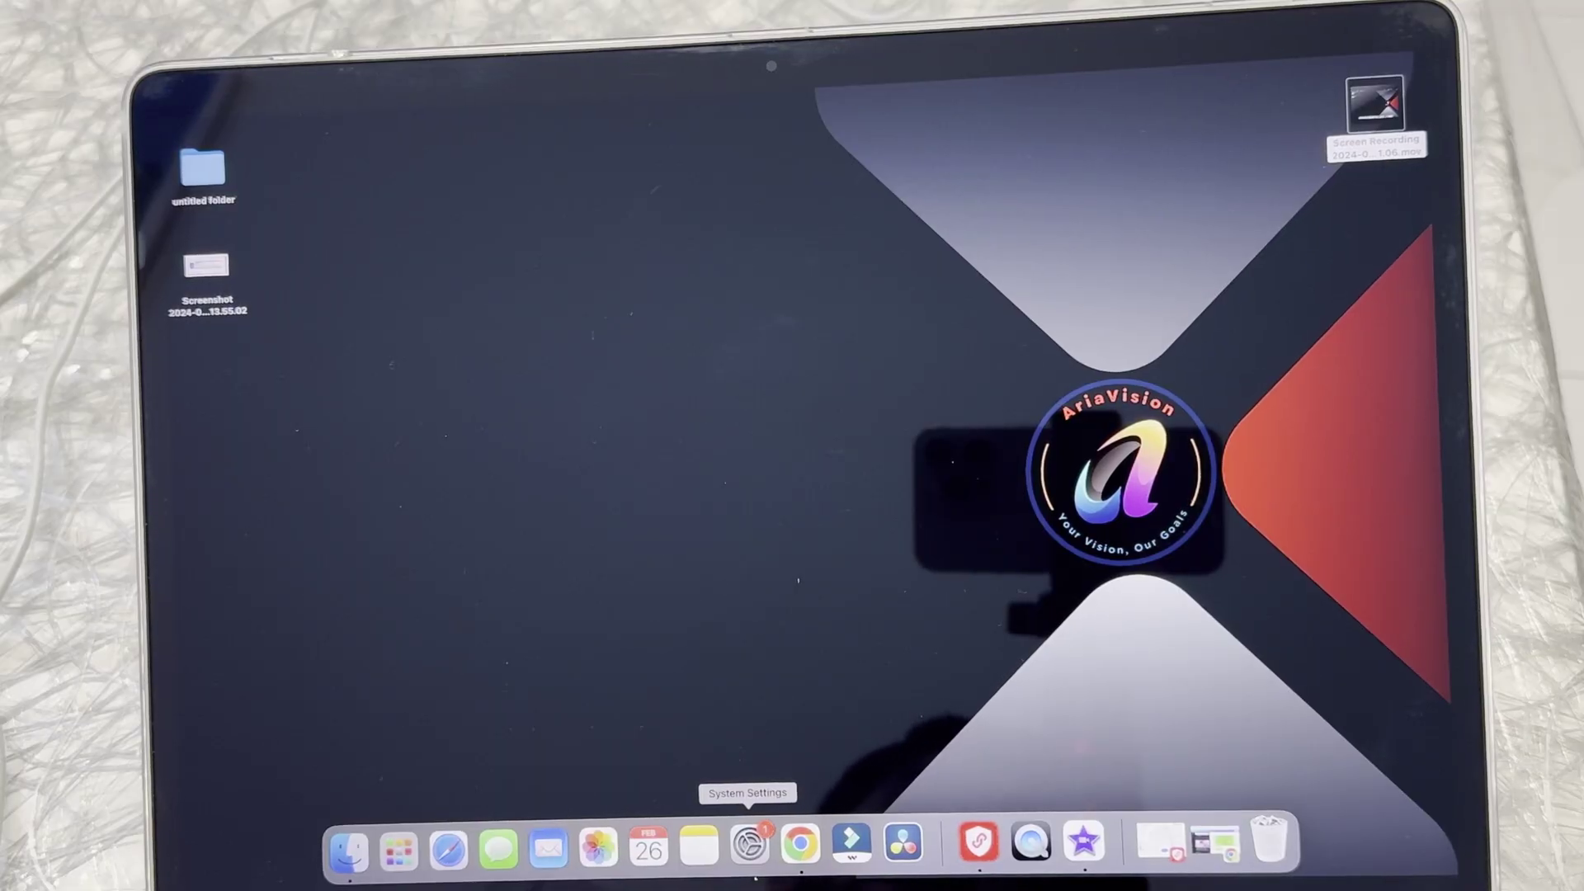
Step: In System Settings > Displays > Arrange, drag the iPad below the MacBook display and confirm
left_click(750, 846)
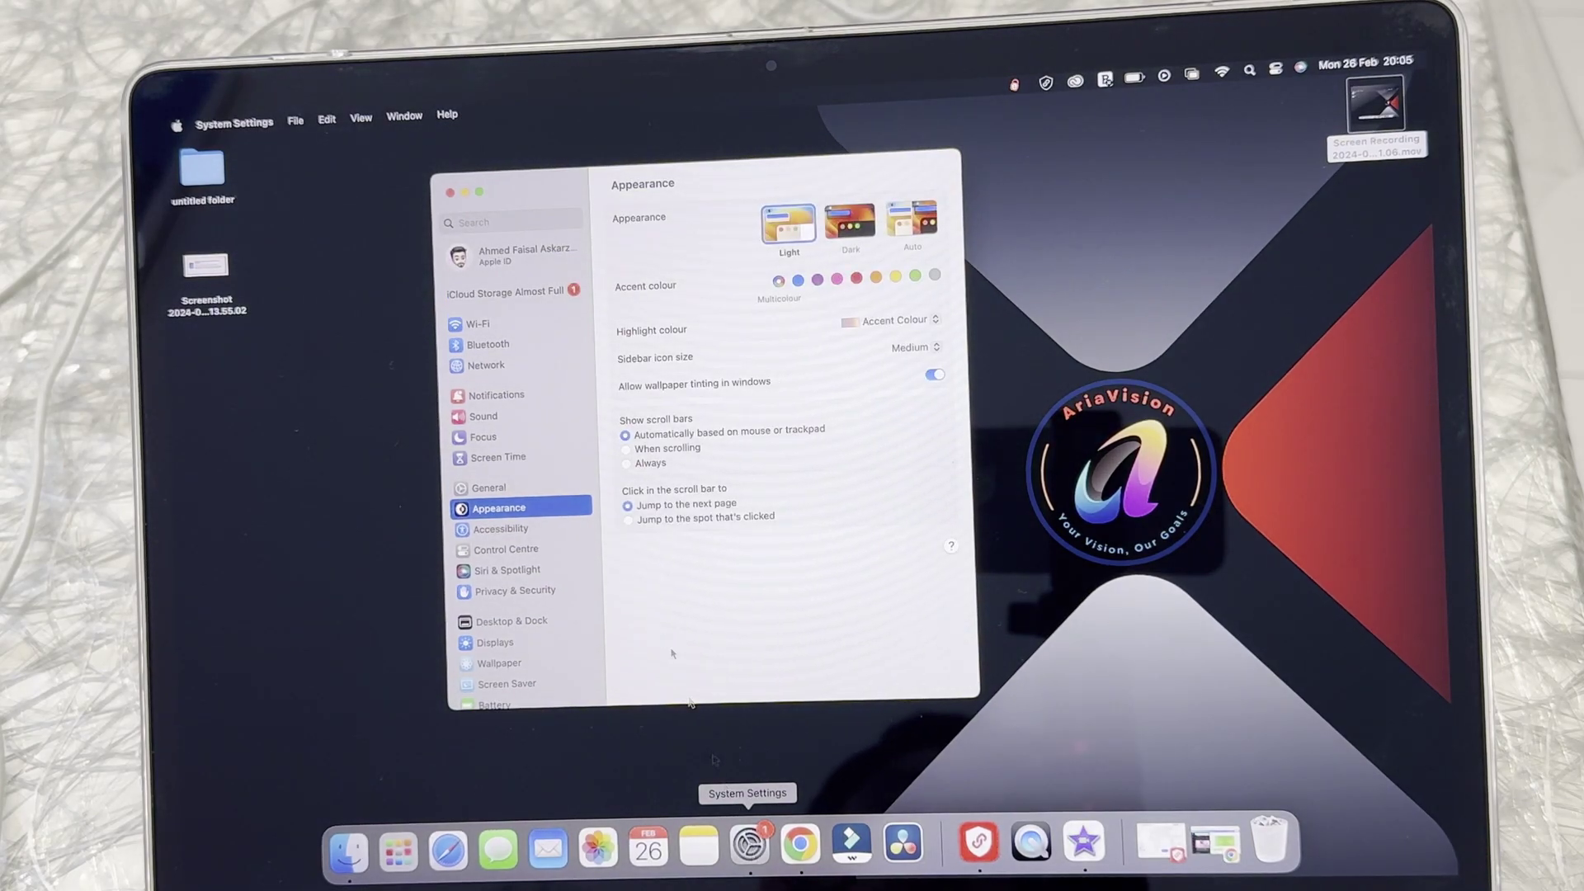
left_click(501, 644)
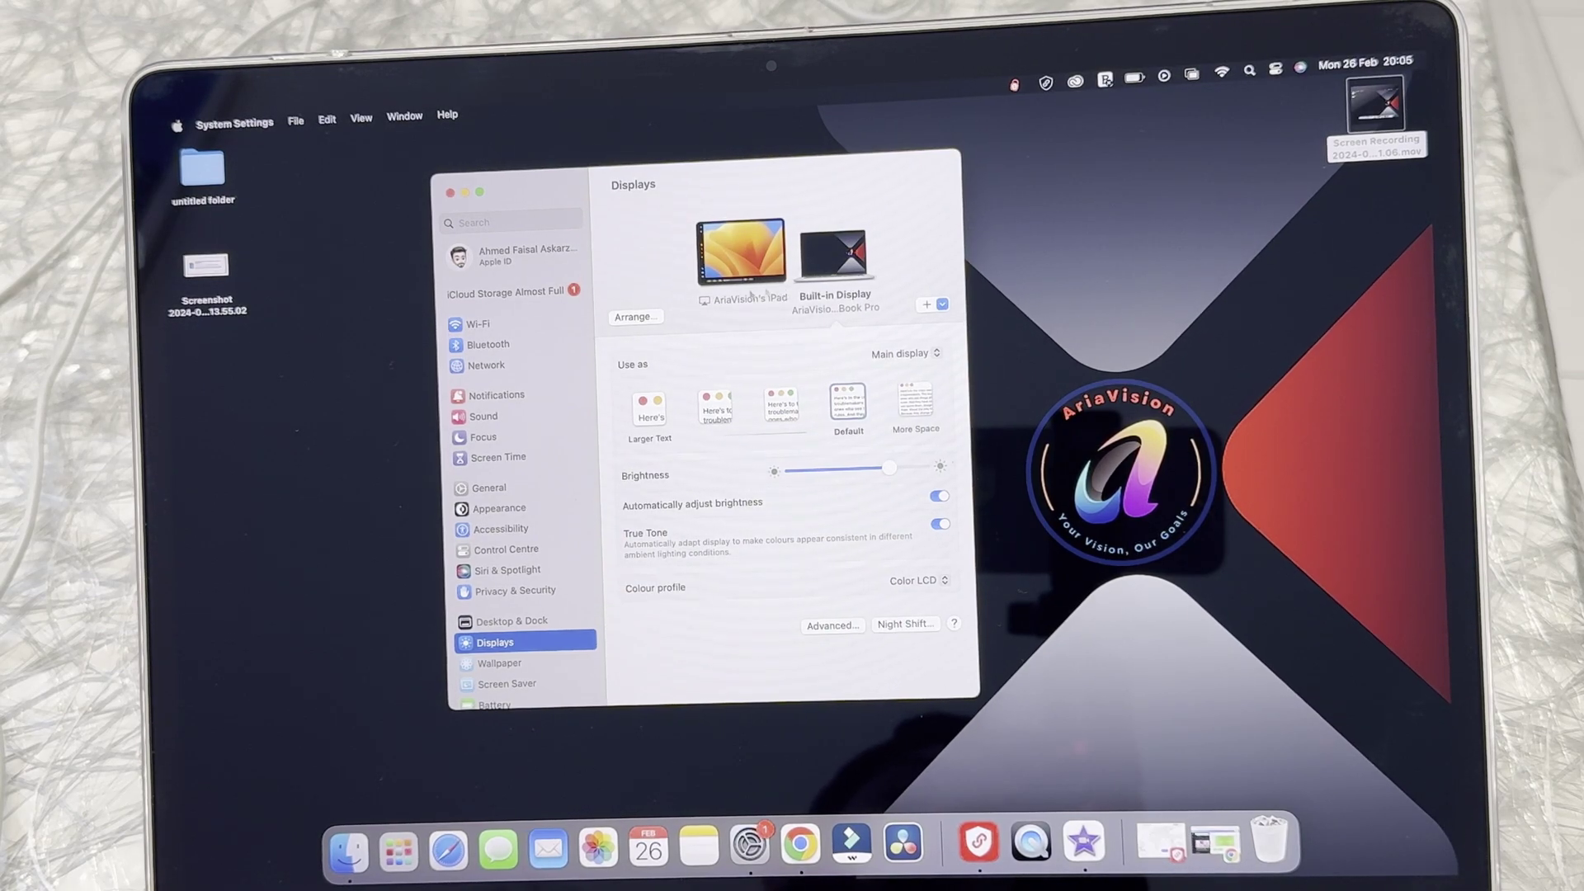
left_click(634, 317)
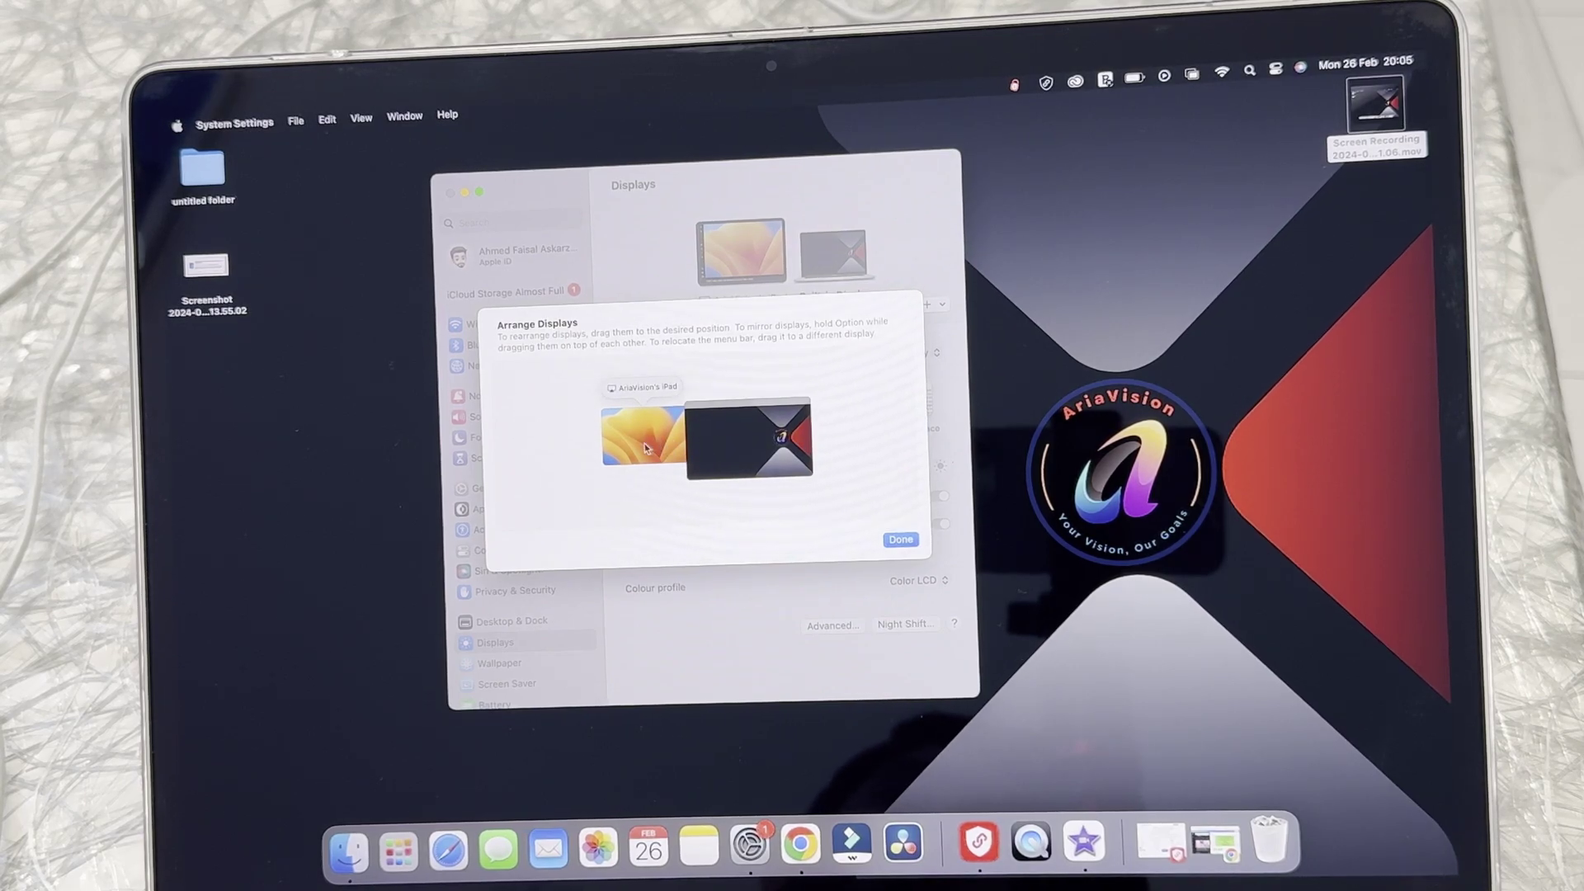
mouse_move(645, 447)
left_mouse_down()
mouse_move(700, 391)
mouse_move(841, 440)
mouse_move(790, 505)
left_mouse_up()
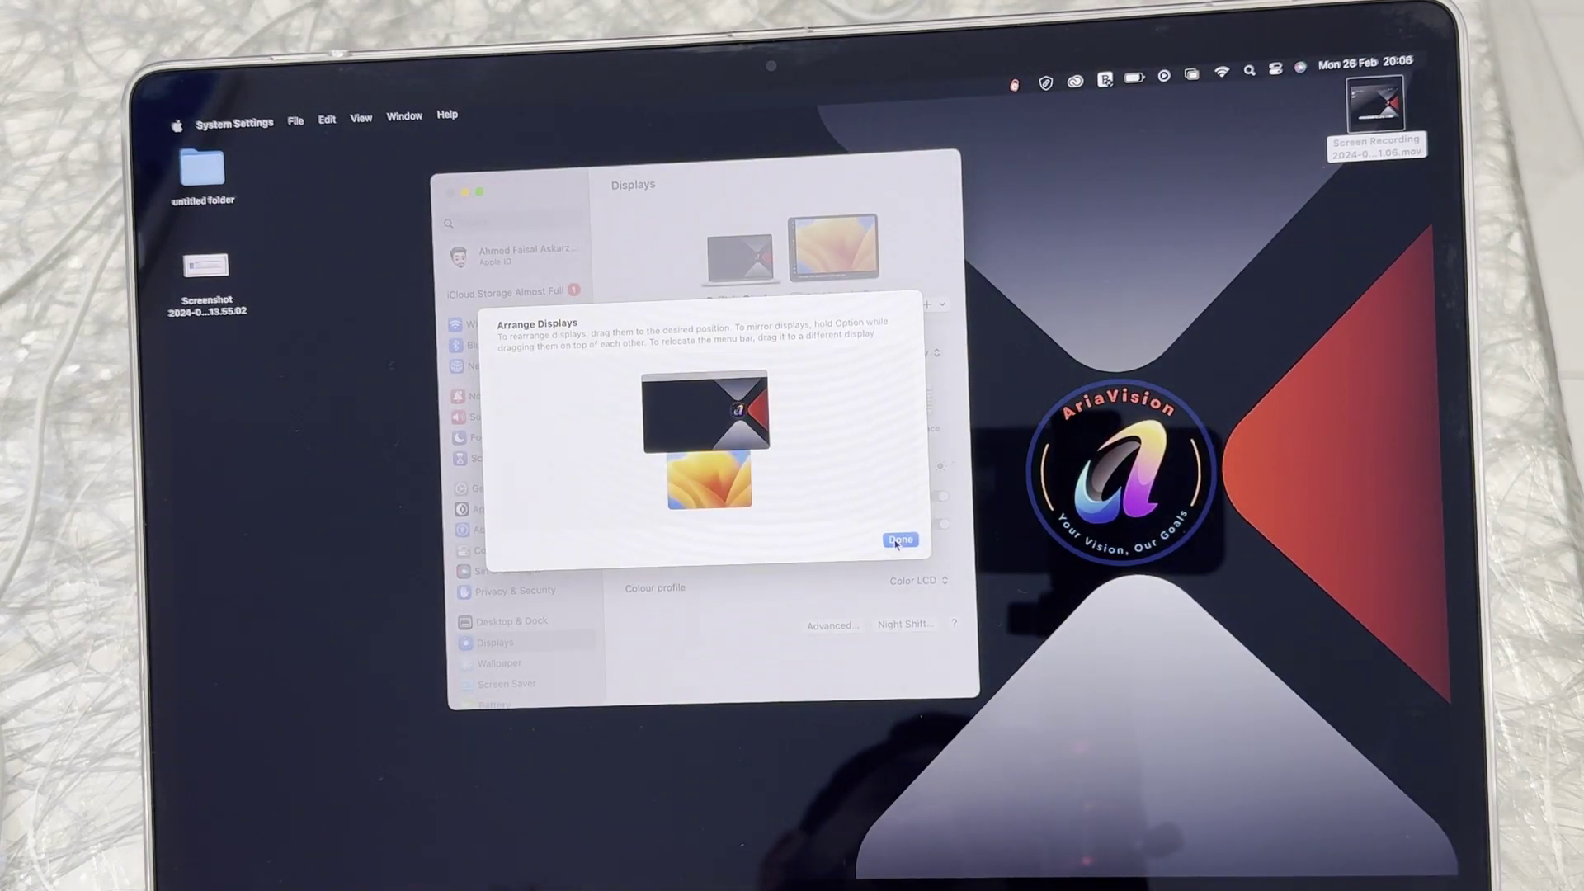
left_click(899, 539)
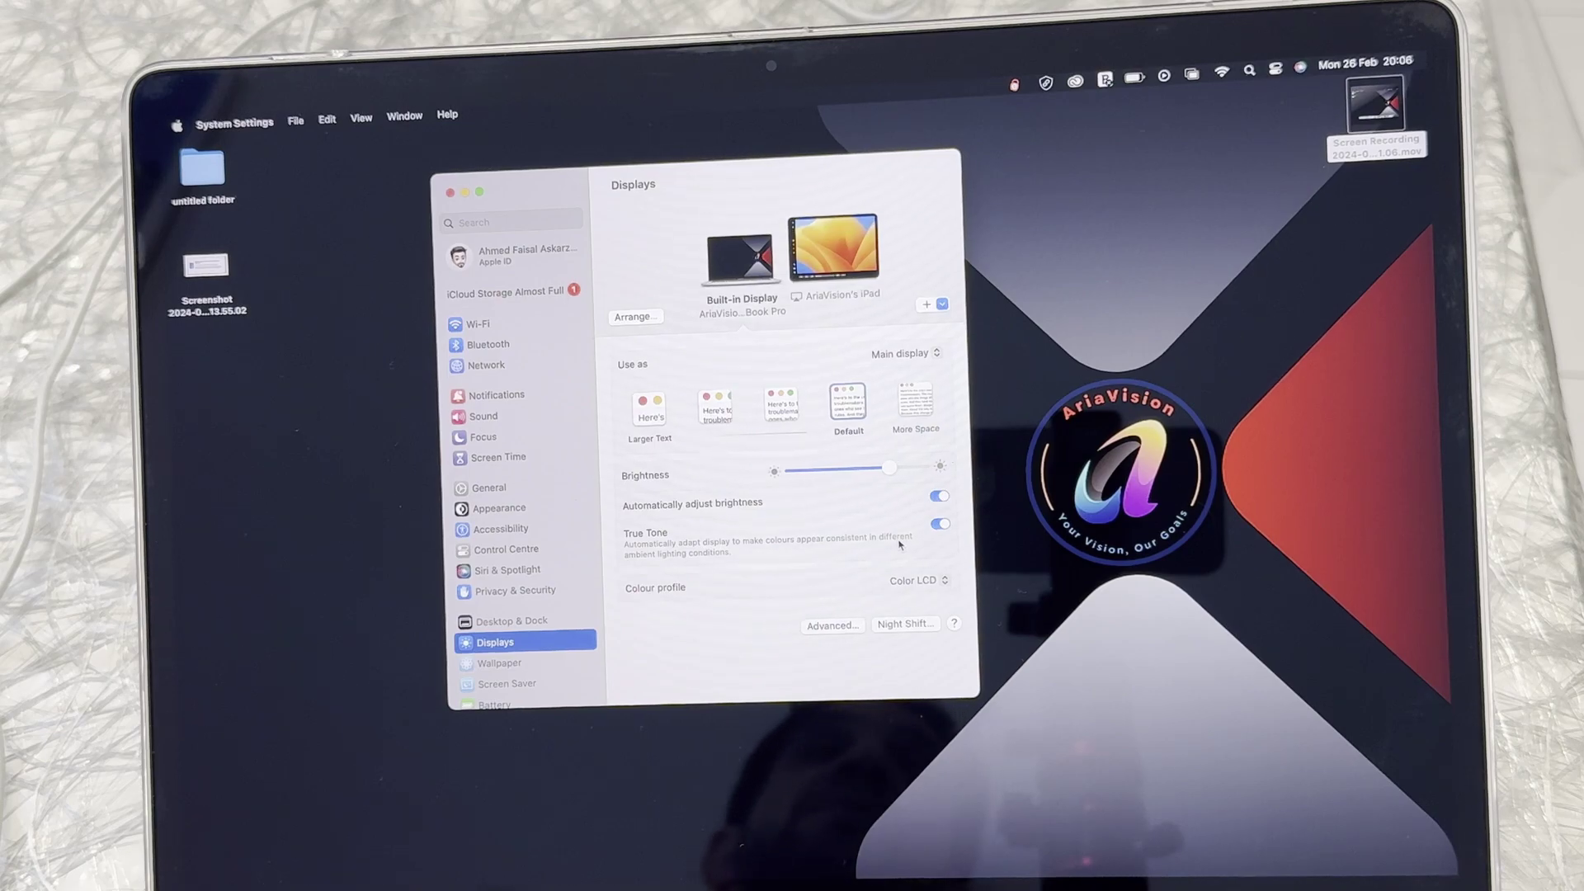